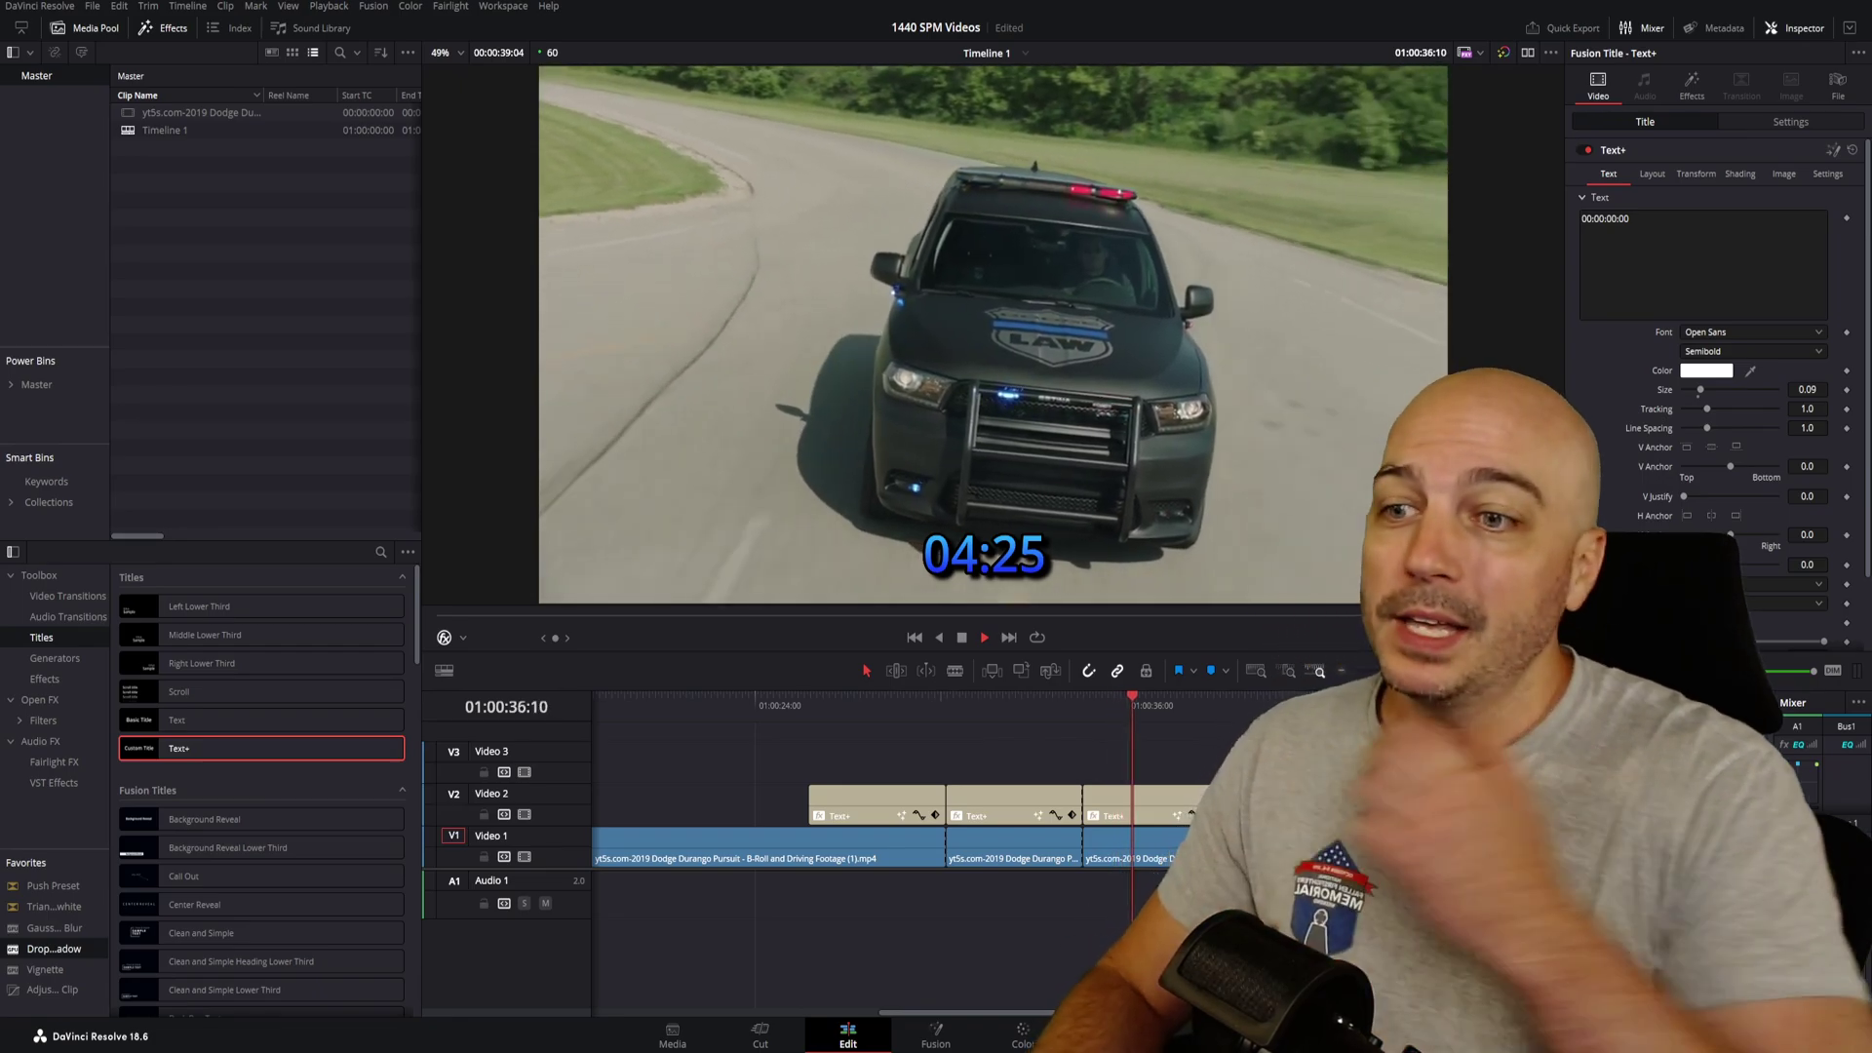
# Stop playback of the finished timecode example
pyautogui.press('space')
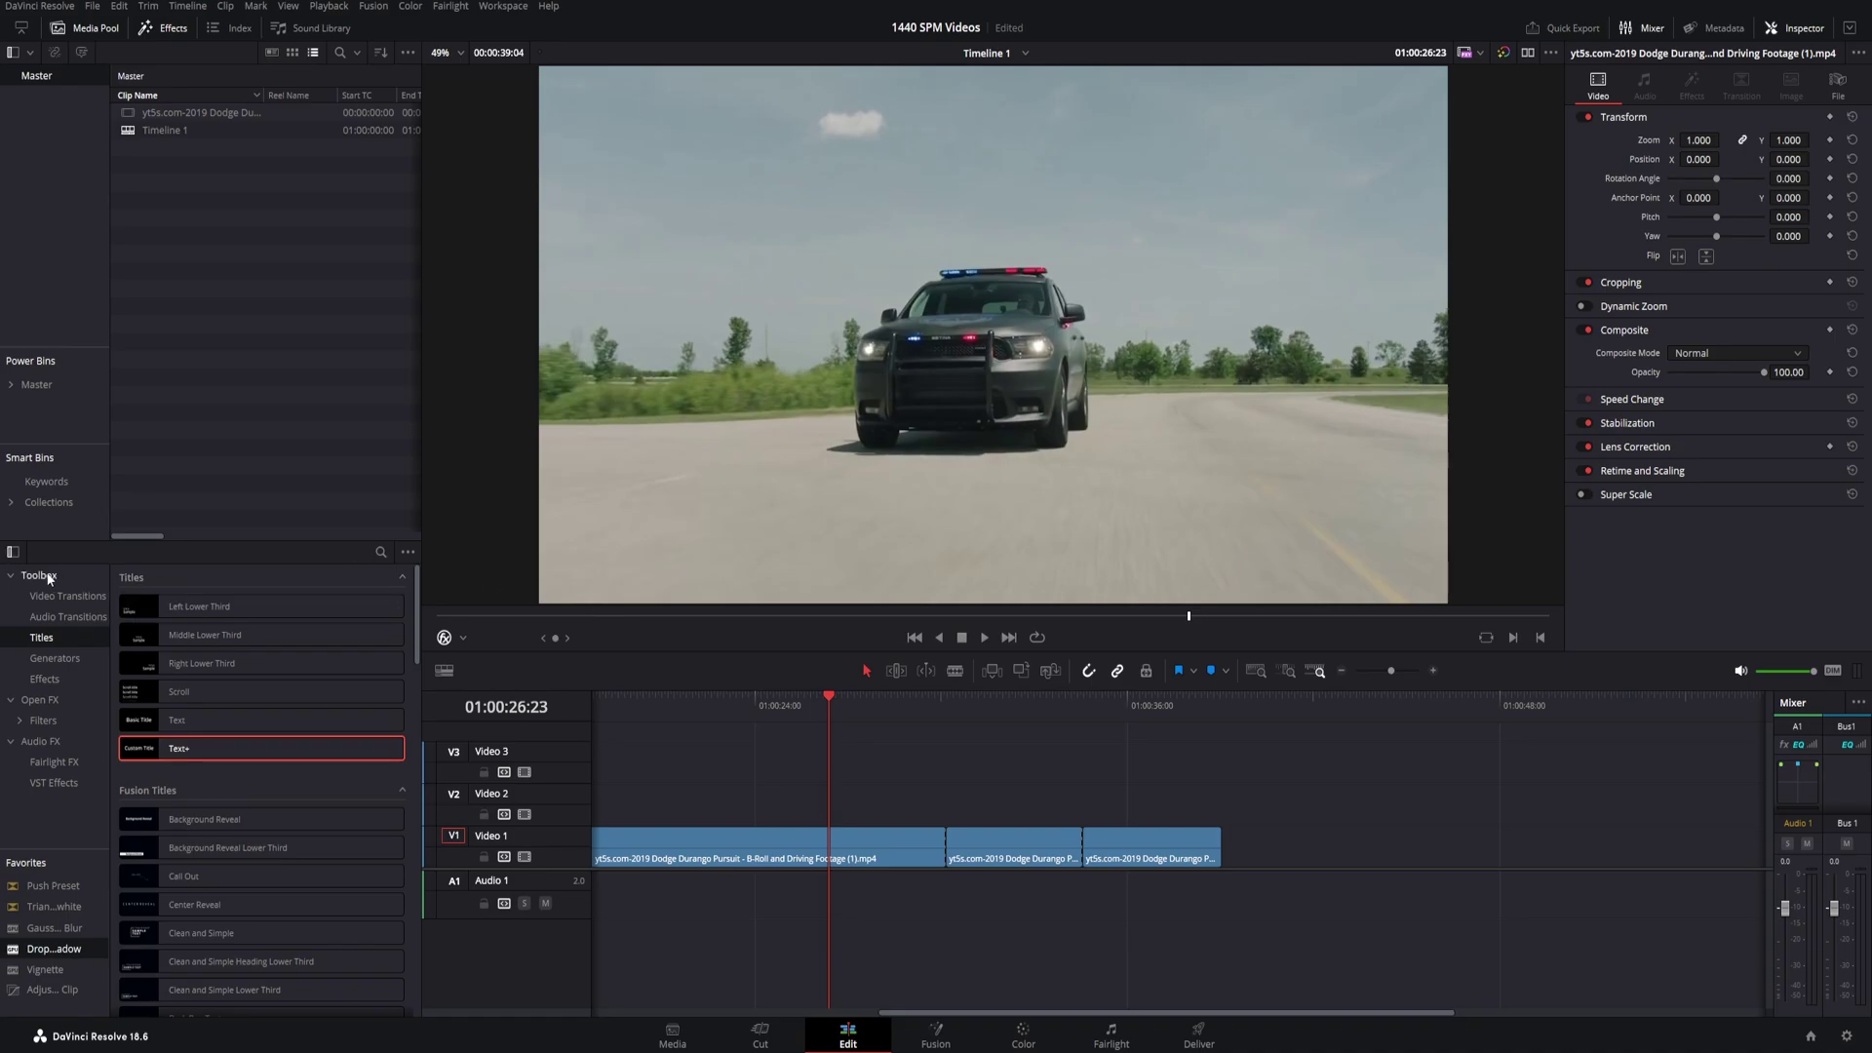
# Place a Text+ title on Video 2 and align it with the start of the second driving clip
pyautogui.moveTo(179, 748); pyautogui.dragTo(902, 811)
pyautogui.click(948, 715)
pyautogui.click(1082, 719)
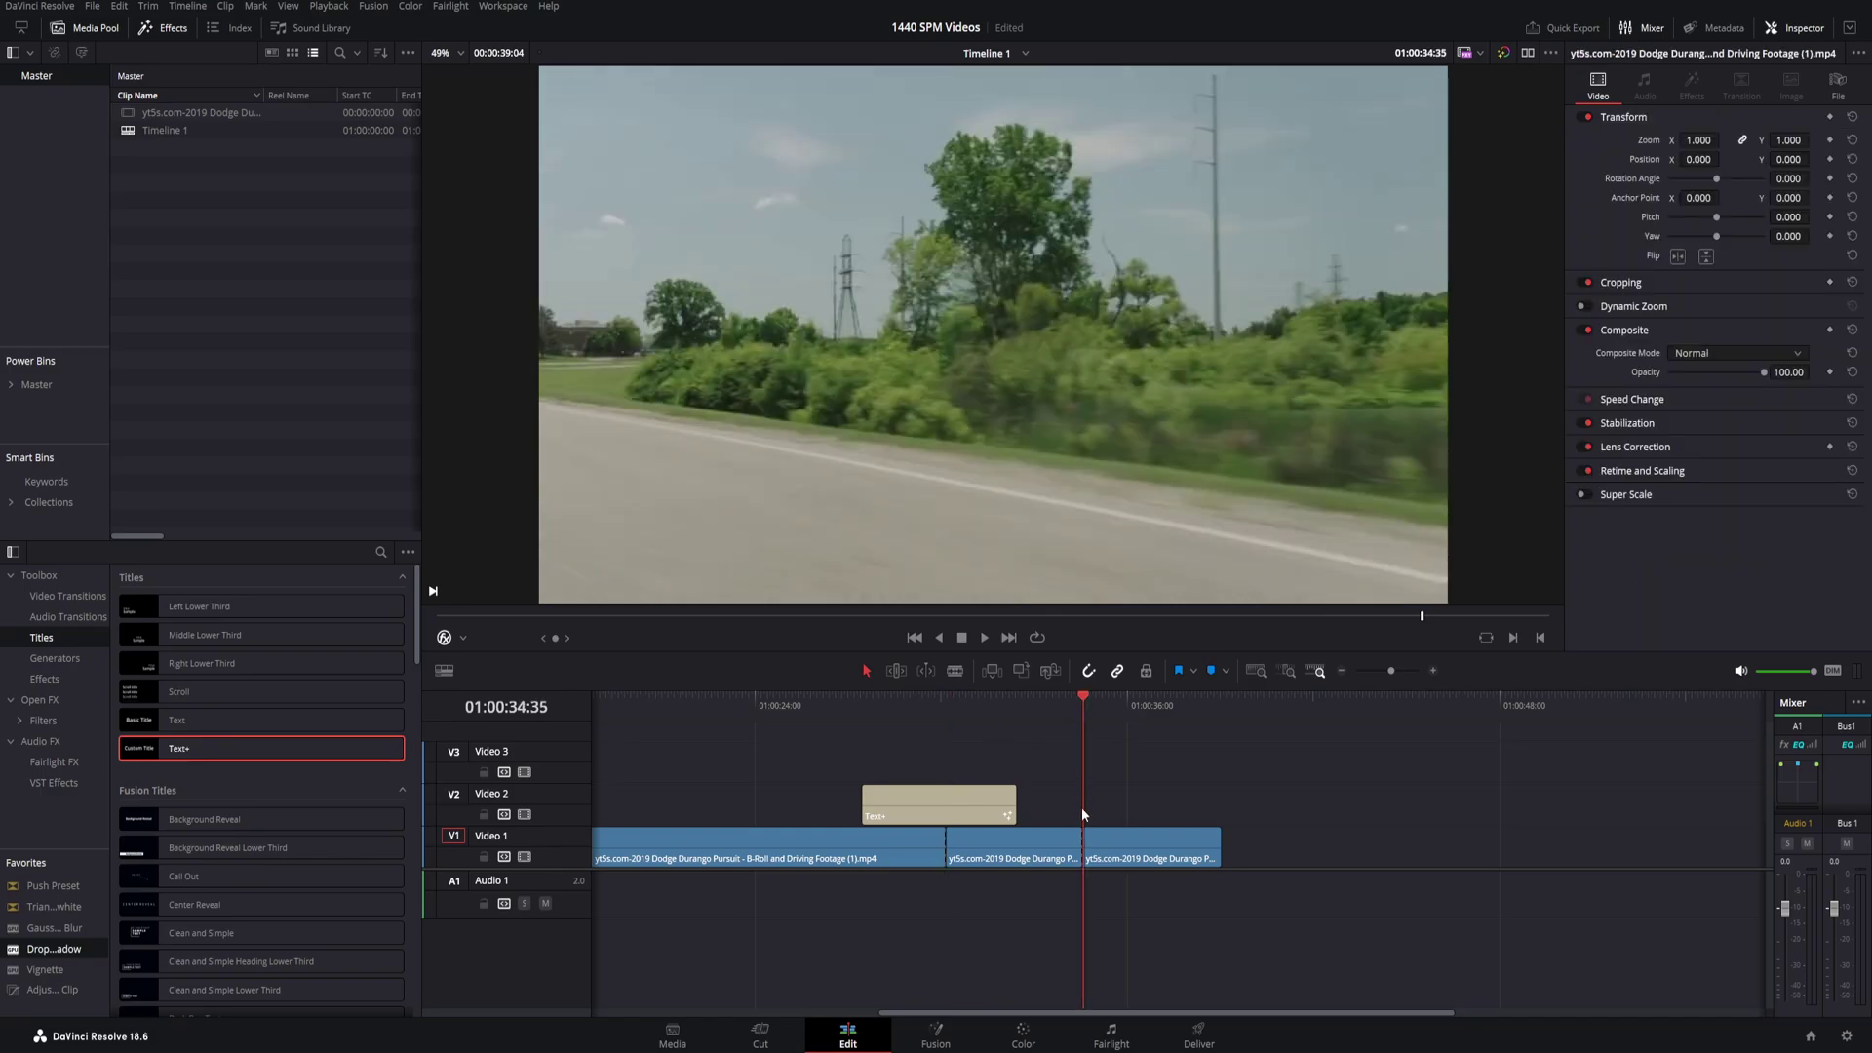
pyautogui.moveTo(938, 817); pyautogui.dragTo(1087, 808)
pyautogui.click(1010, 754)
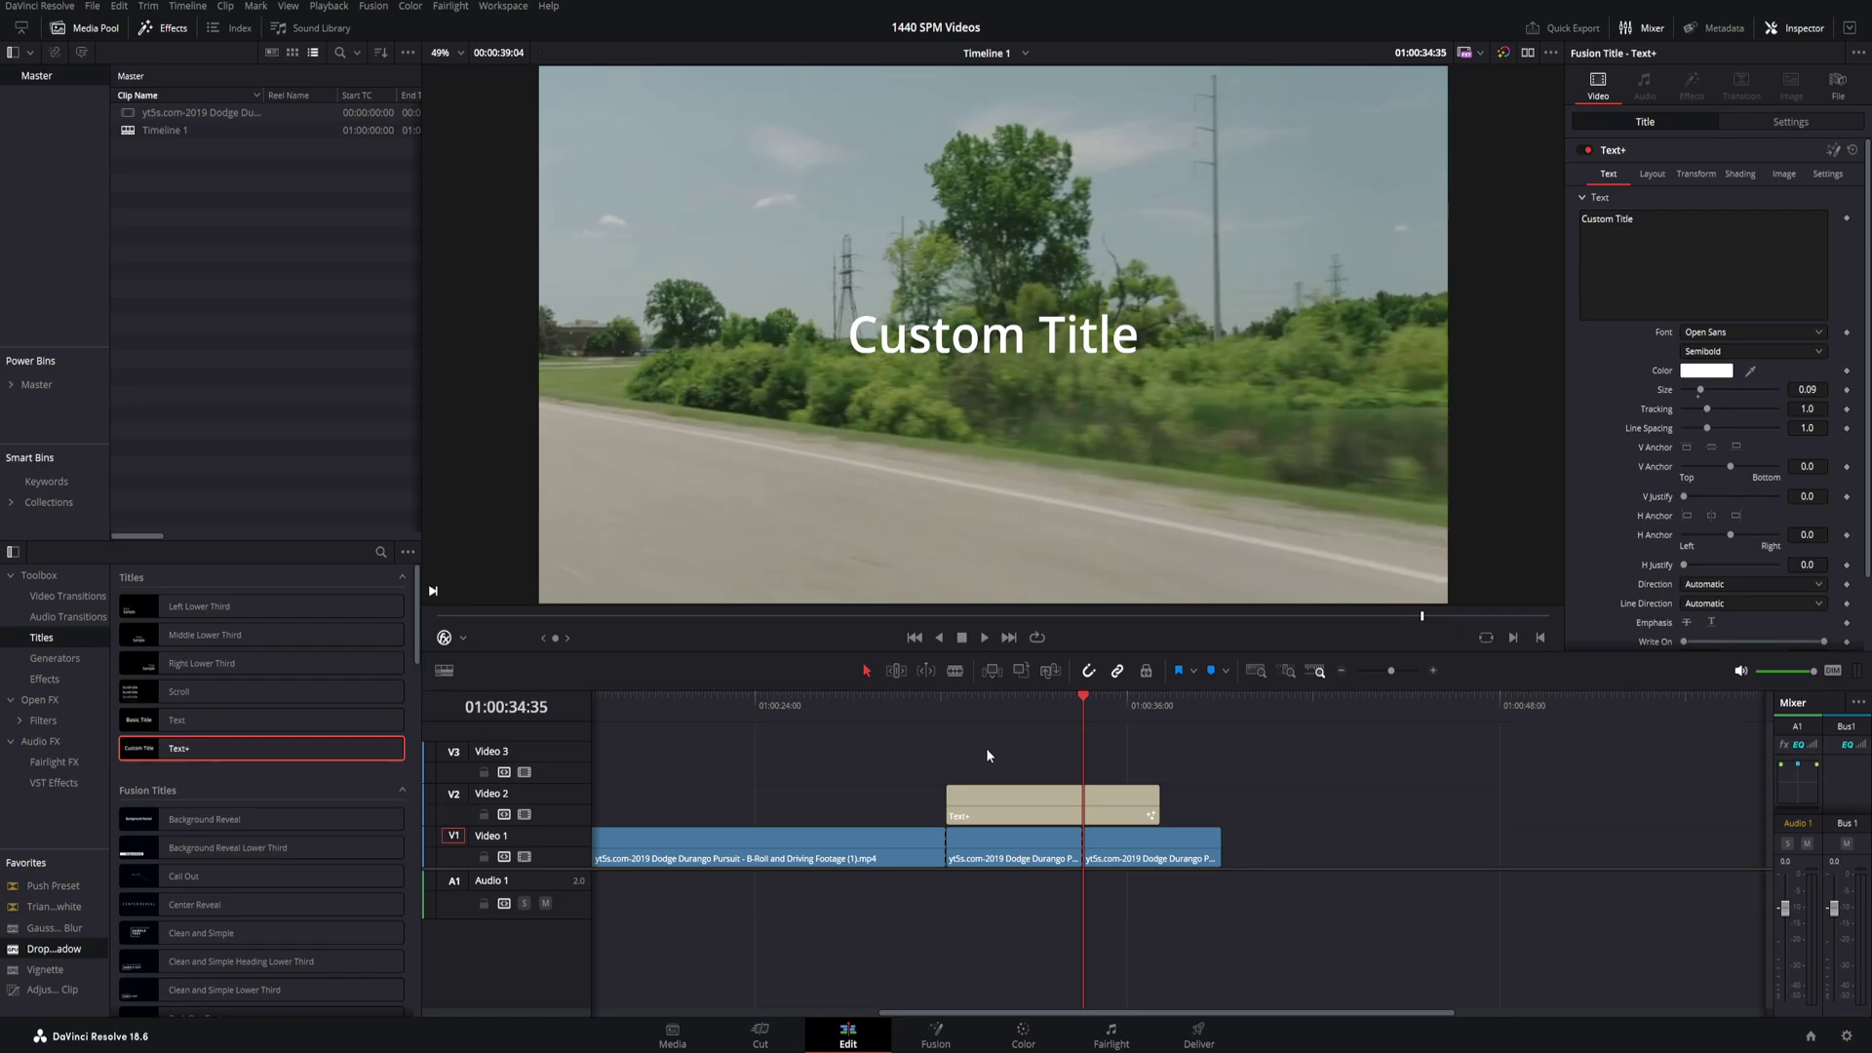
# Attach a TimeCode modifier to the Text+ title's text so it reads 00:00:00:00
pyautogui.click(963, 716)
pyautogui.click(1010, 799)
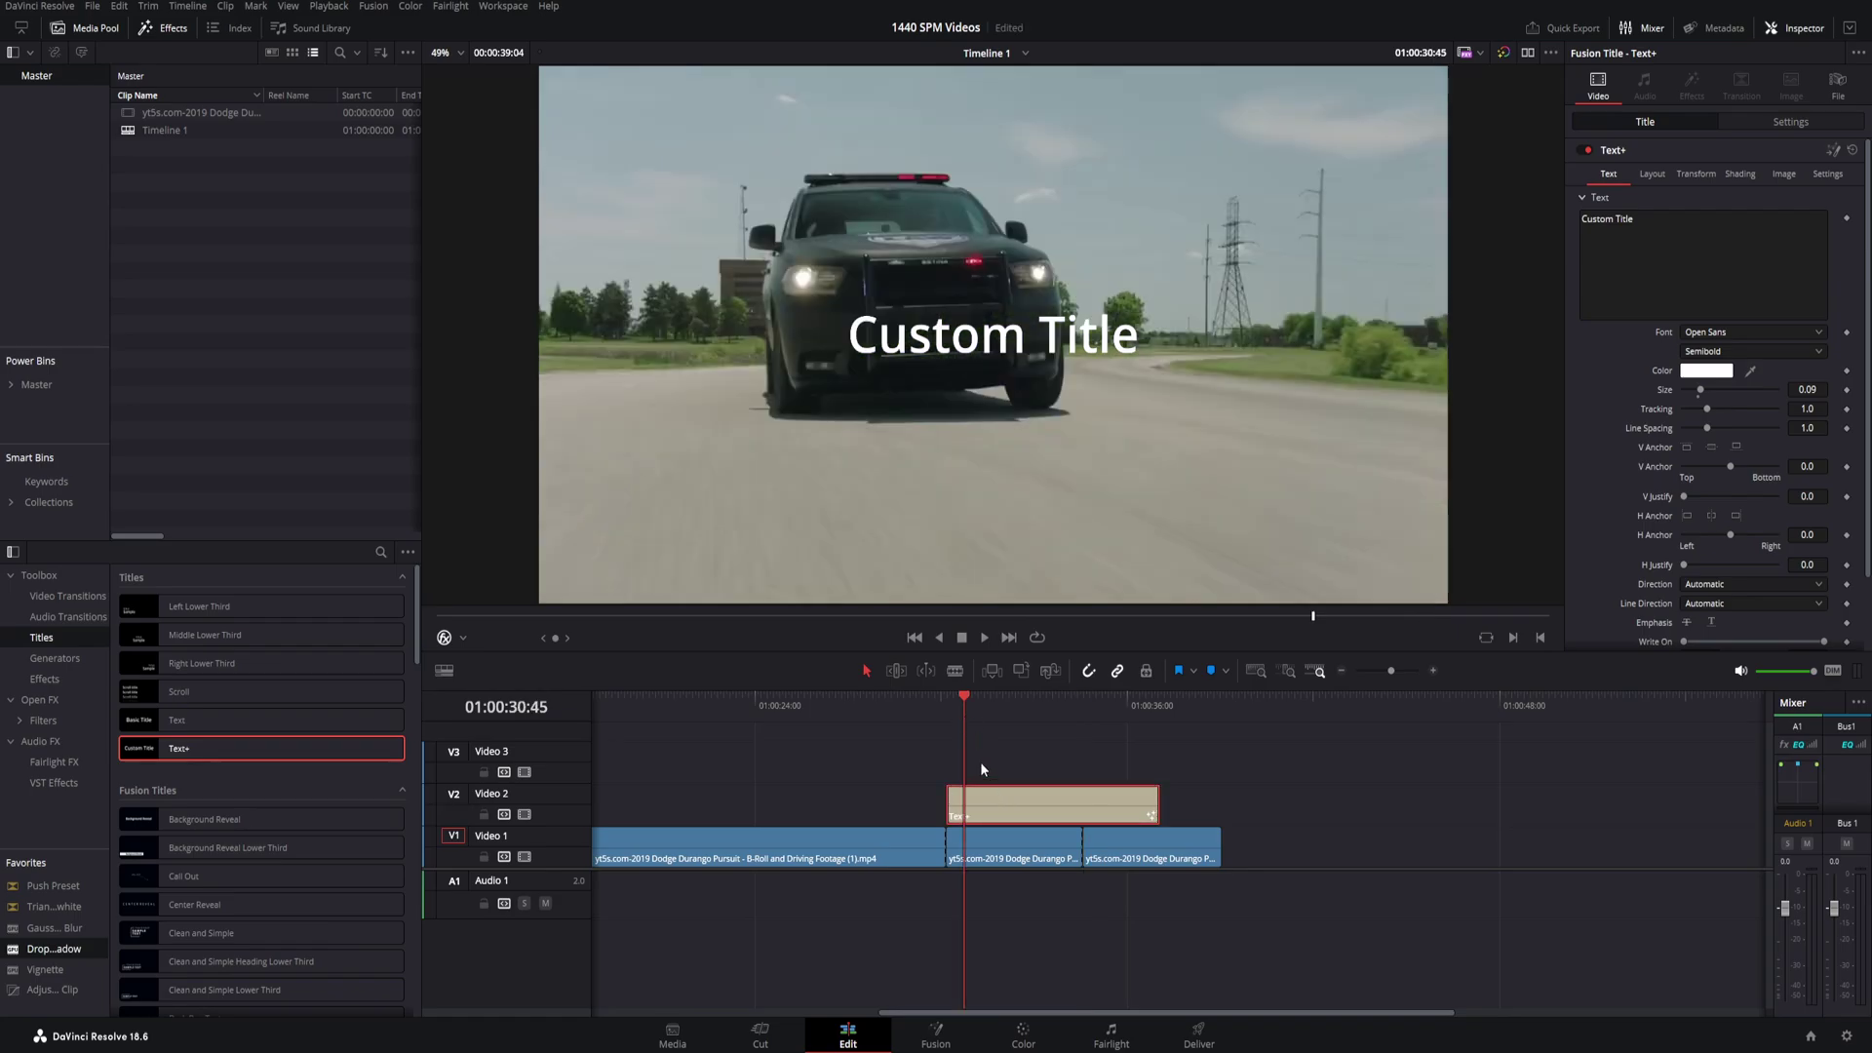
pyautogui.click(944, 710)
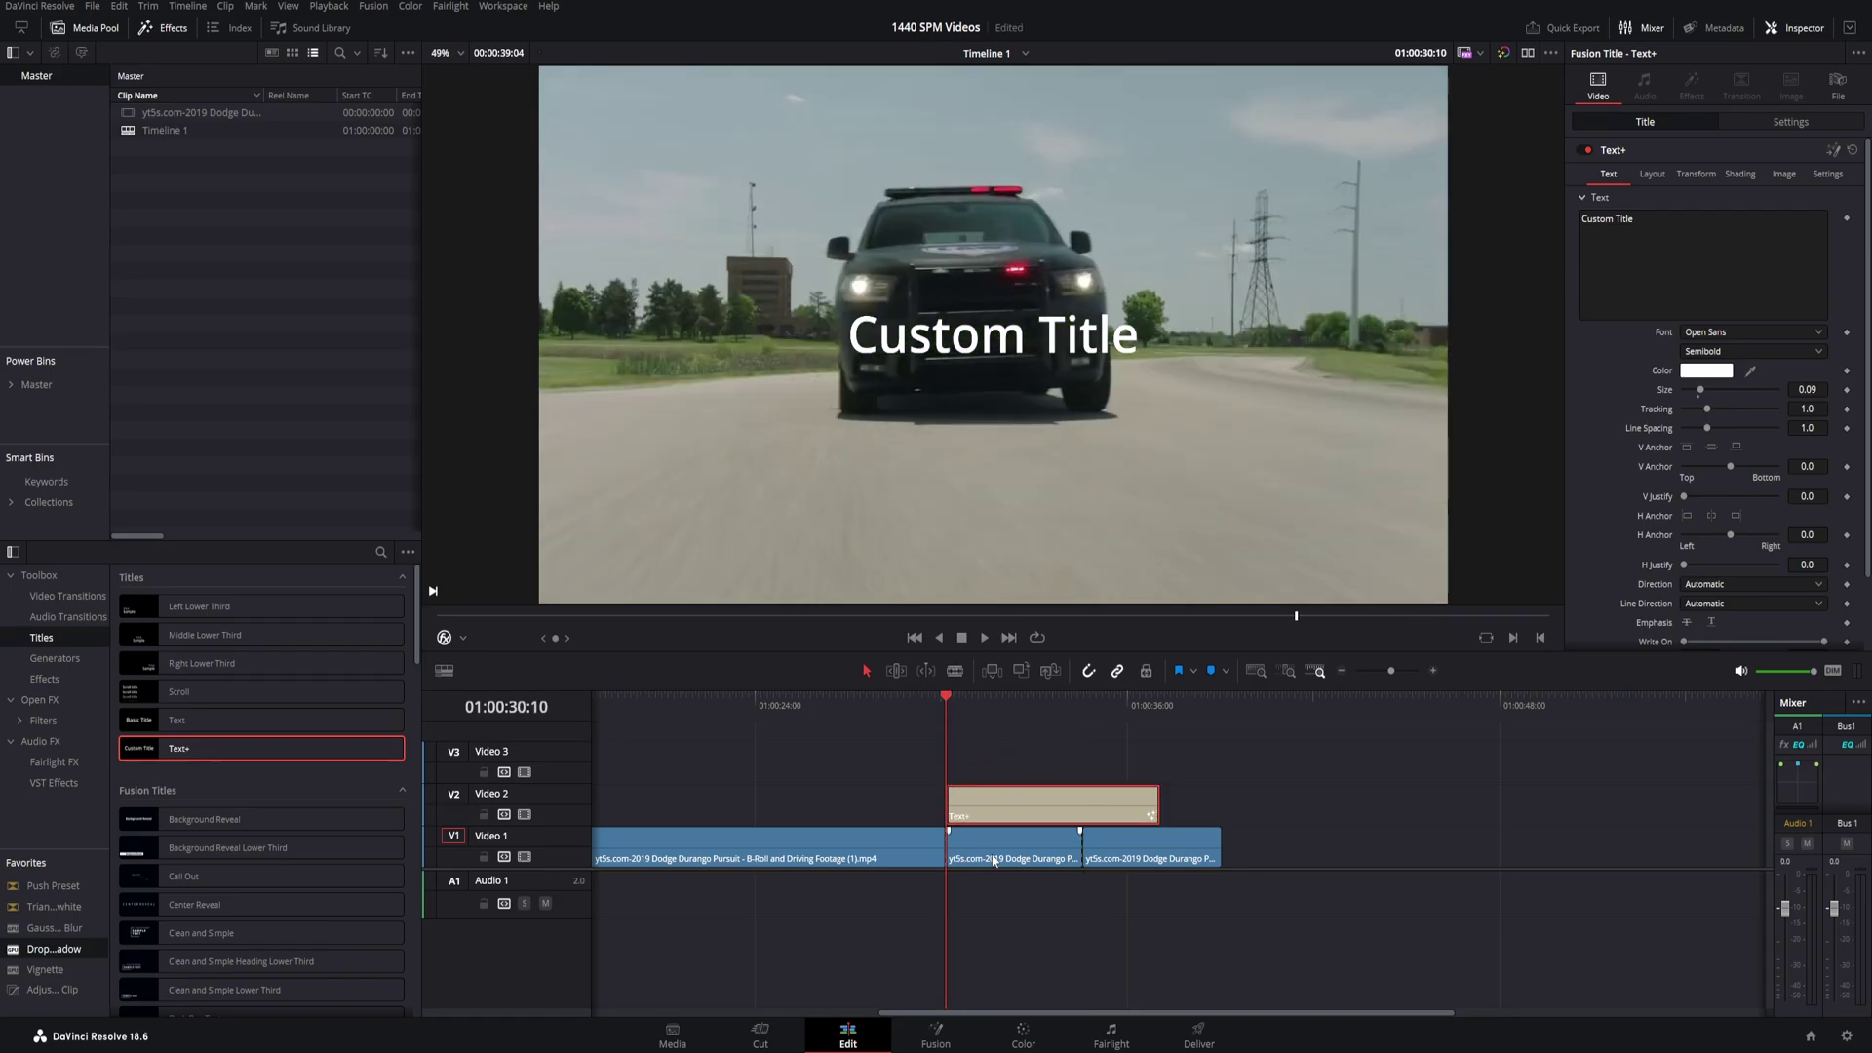
pyautogui.click(1699, 268)
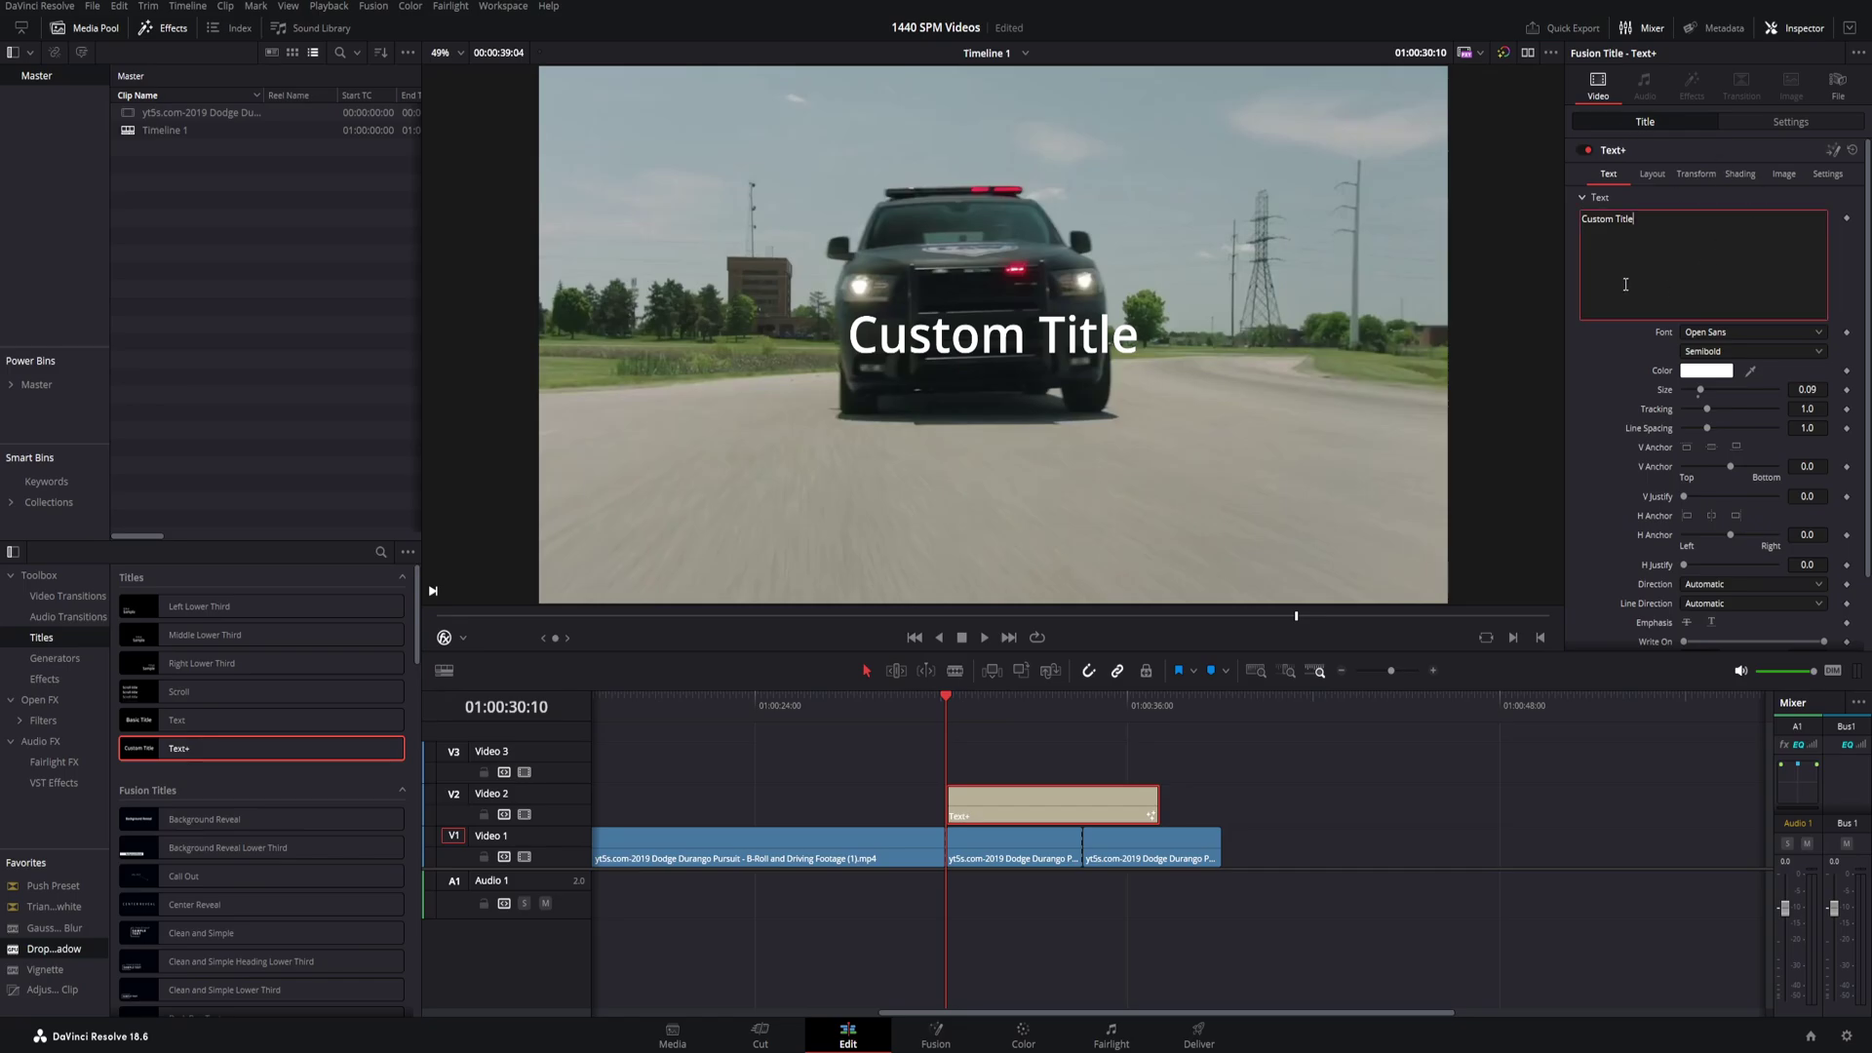
pyautogui.rightClick(1677, 280)
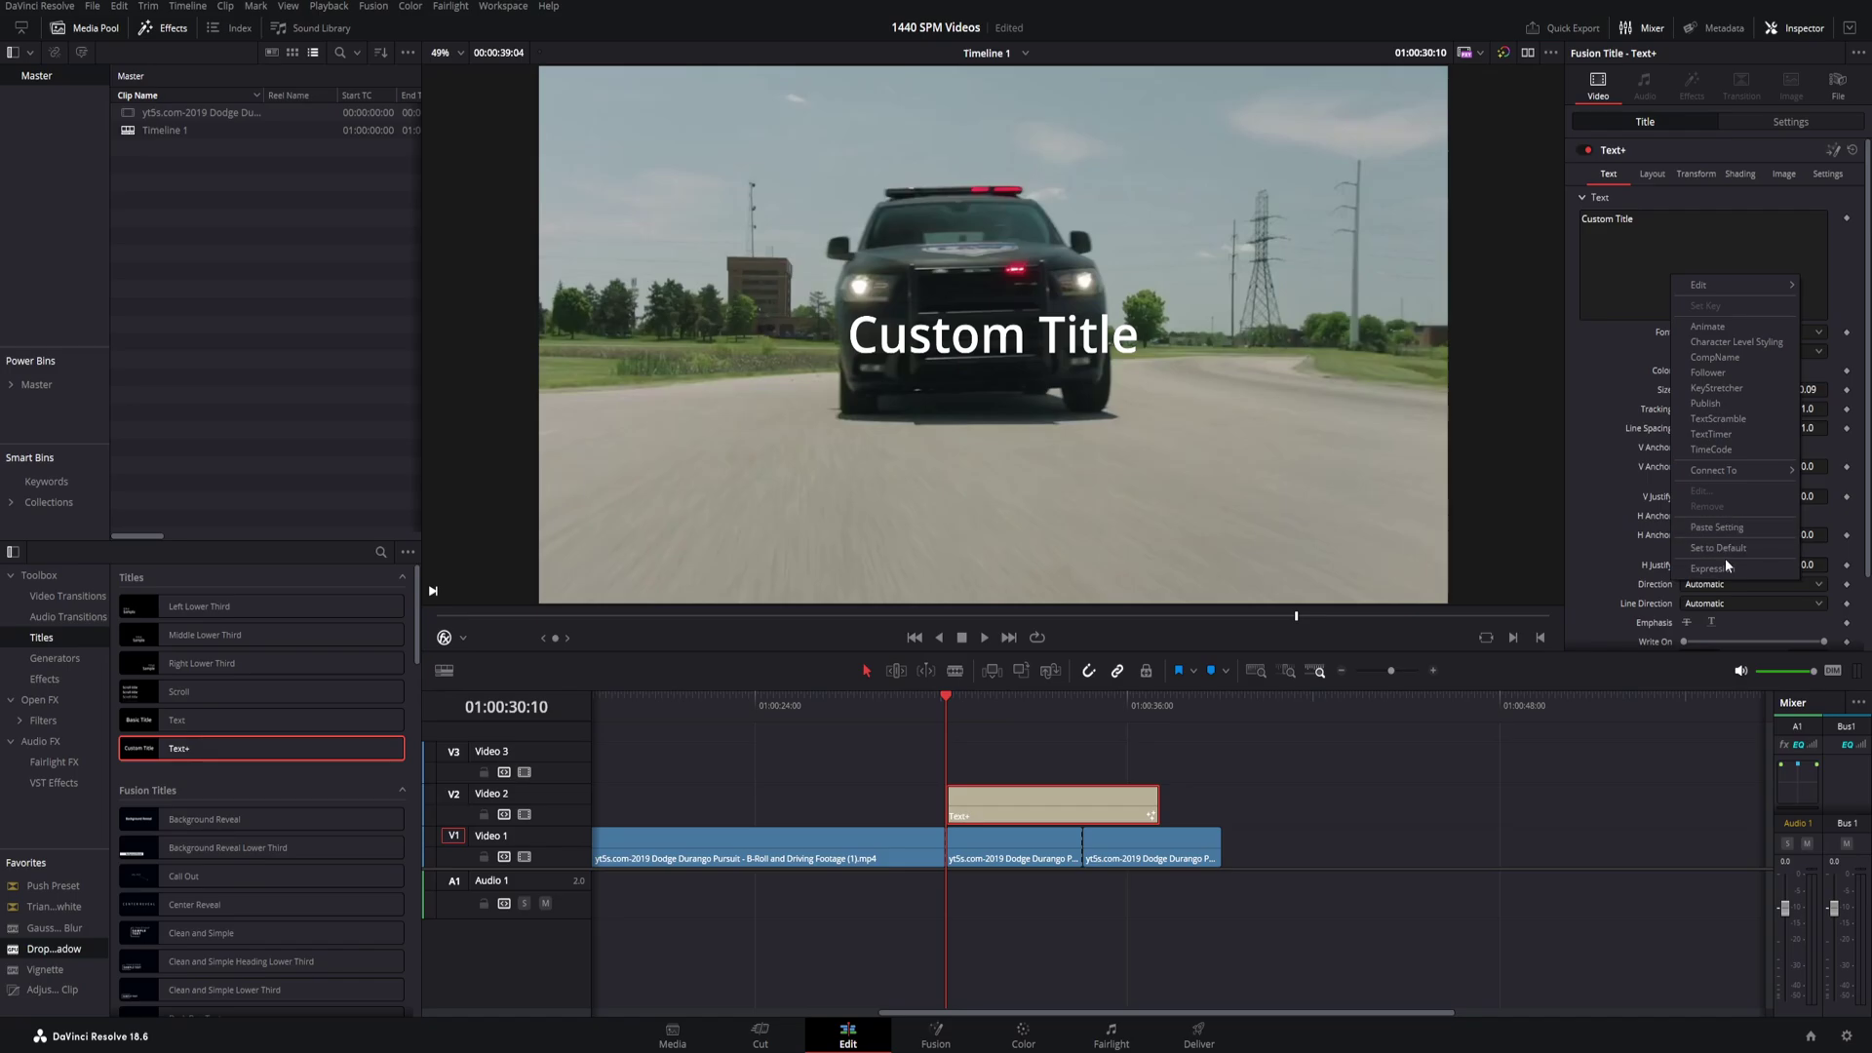
pyautogui.click(1721, 453)
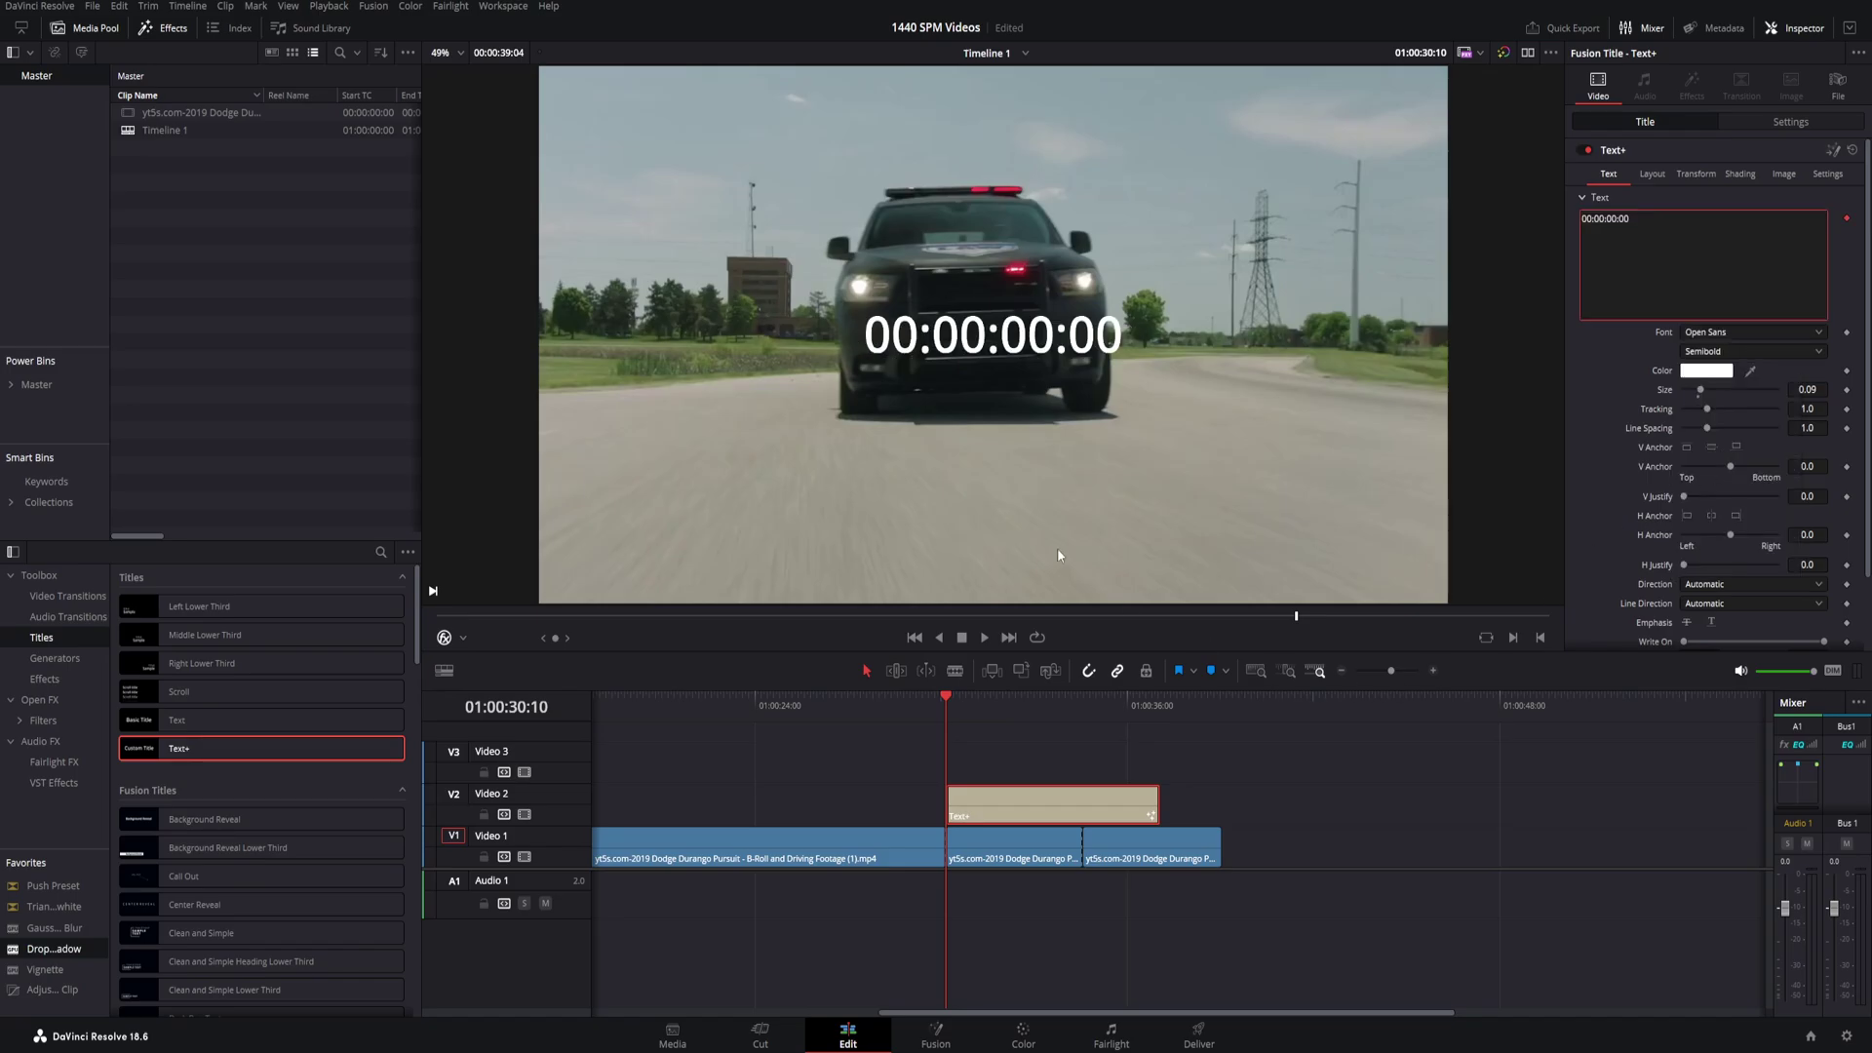
# Set the Write On start to about 0.478 so the timecode shows only 01:06
pyautogui.press('space')
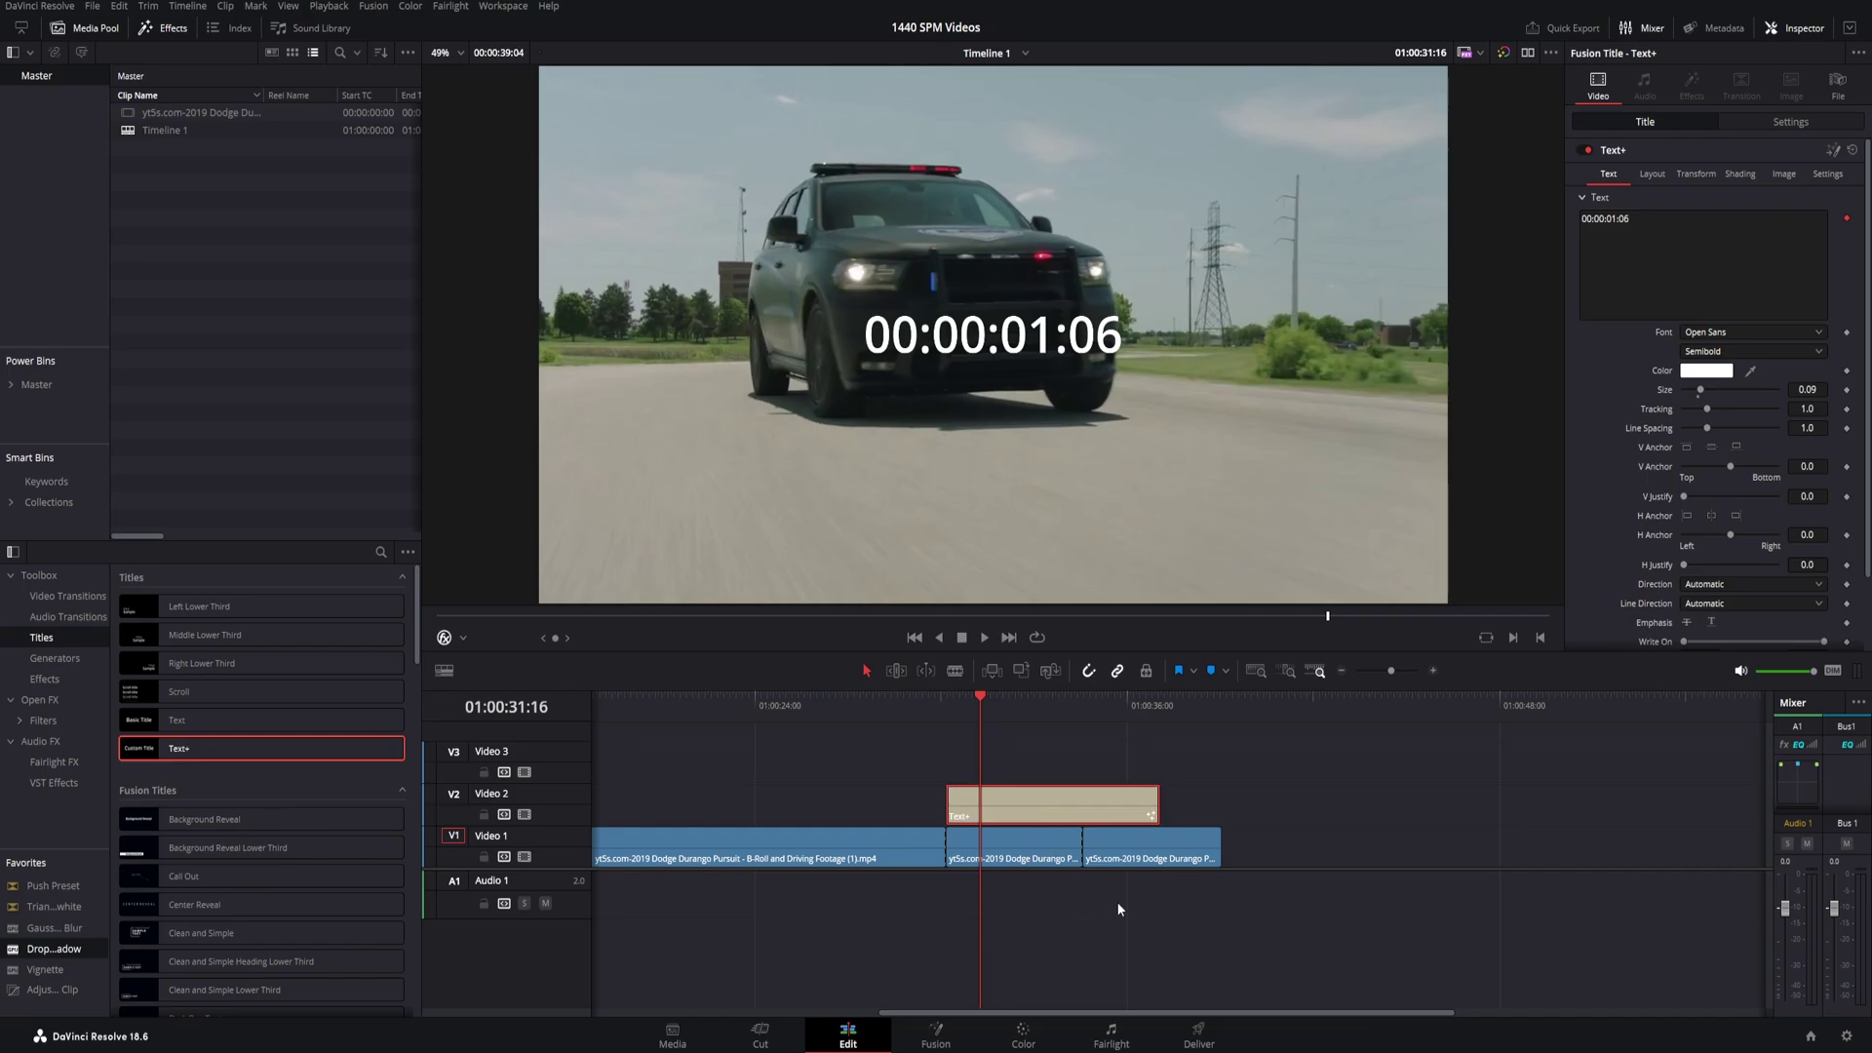
pyautogui.scroll(-2, 1770, 409)
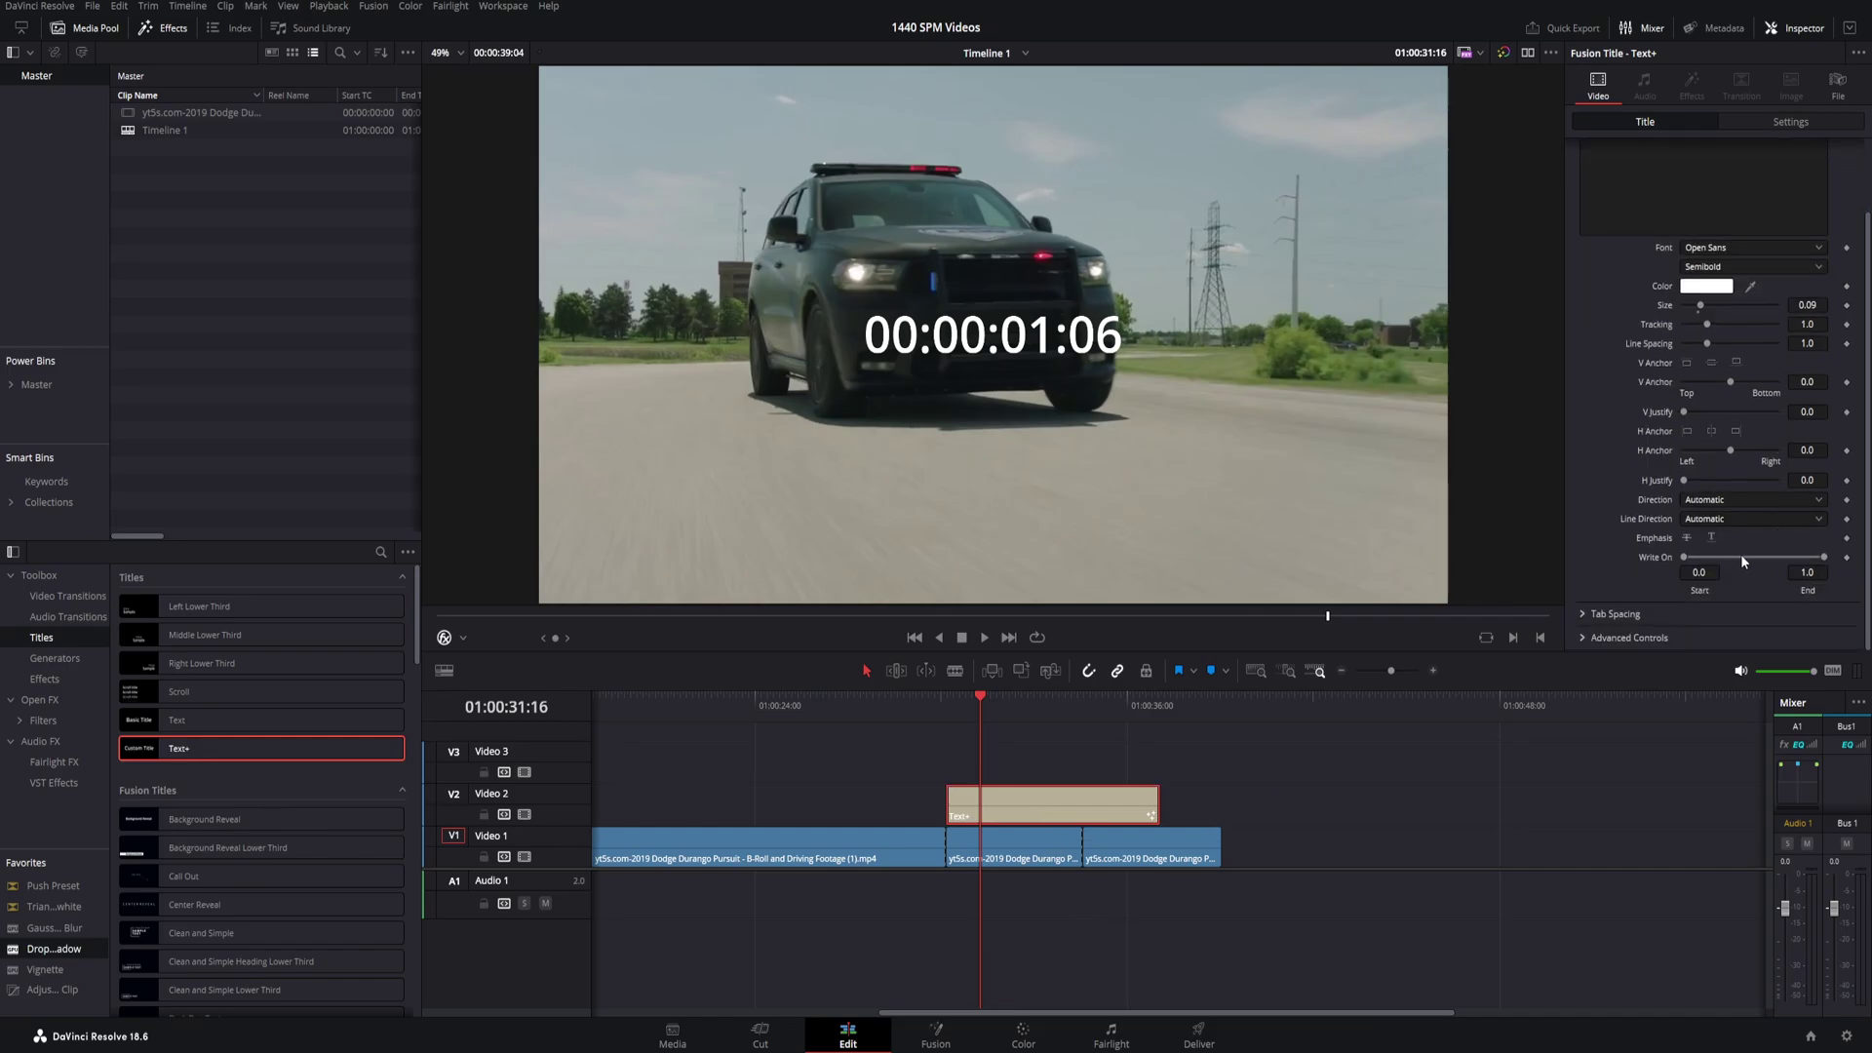
pyautogui.moveTo(1683, 558)
pyautogui.mouseDown()
pyautogui.moveTo(1782, 565)
pyautogui.moveTo(1678, 572)
pyautogui.mouseUp()
pyautogui.moveTo(1823, 558); pyautogui.dragTo(1790, 566)
pyautogui.doubleClick(1786, 562)
pyautogui.moveTo(1686, 564); pyautogui.dragTo(1742, 570)
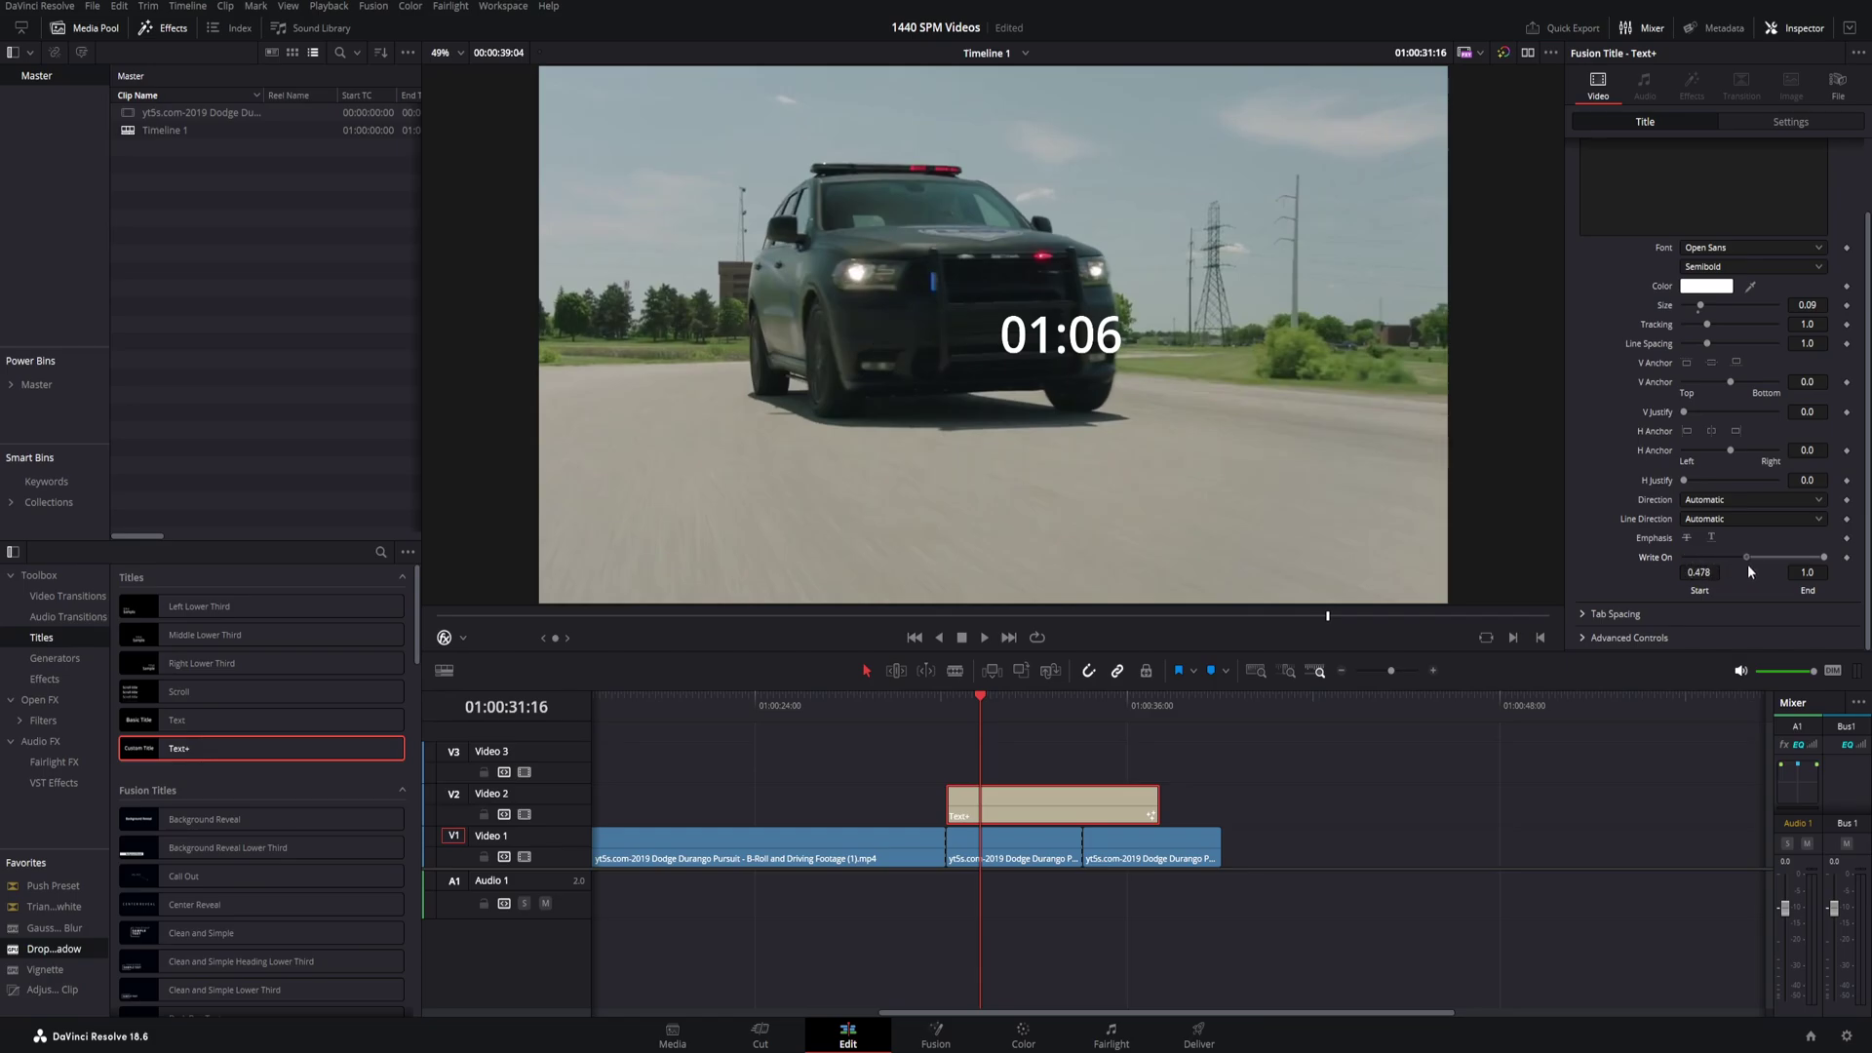
pyautogui.scroll(2, 1714, 448)
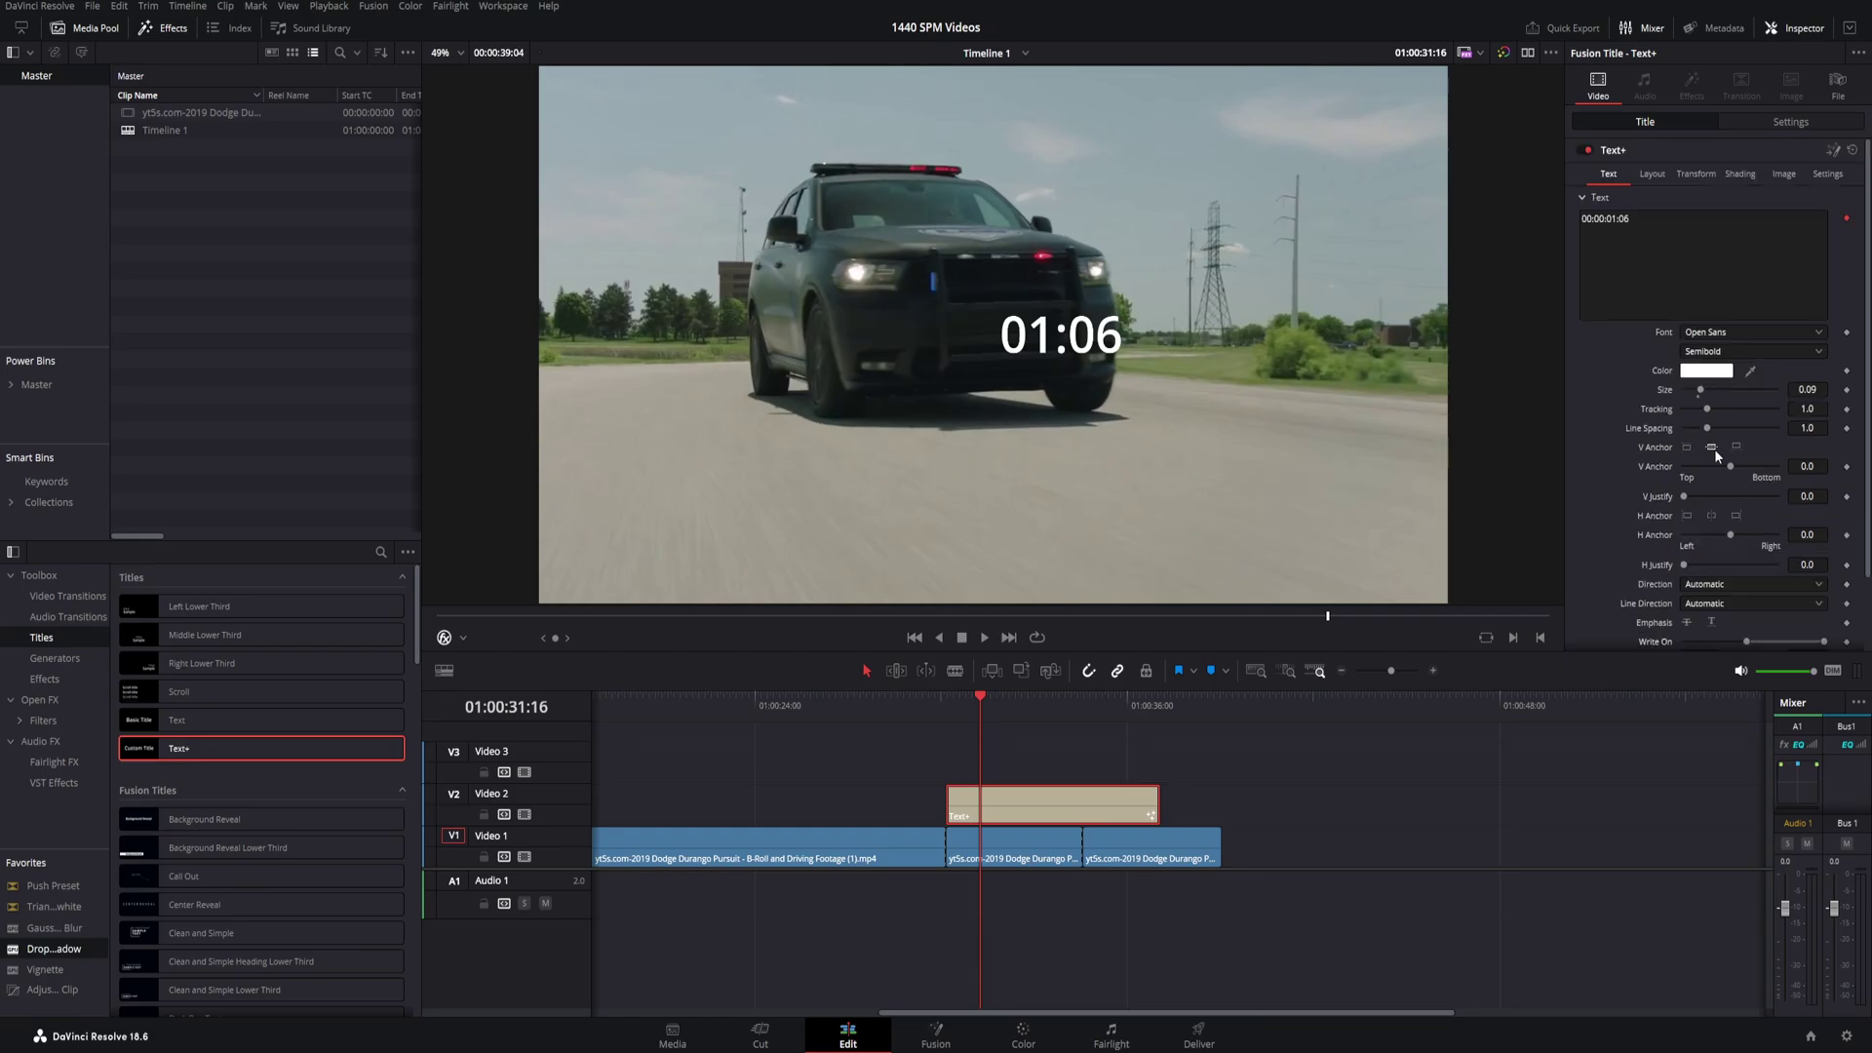
# Switch the text's Shading fill to Gradient with a blue start colour
pyautogui.click(1708, 373)
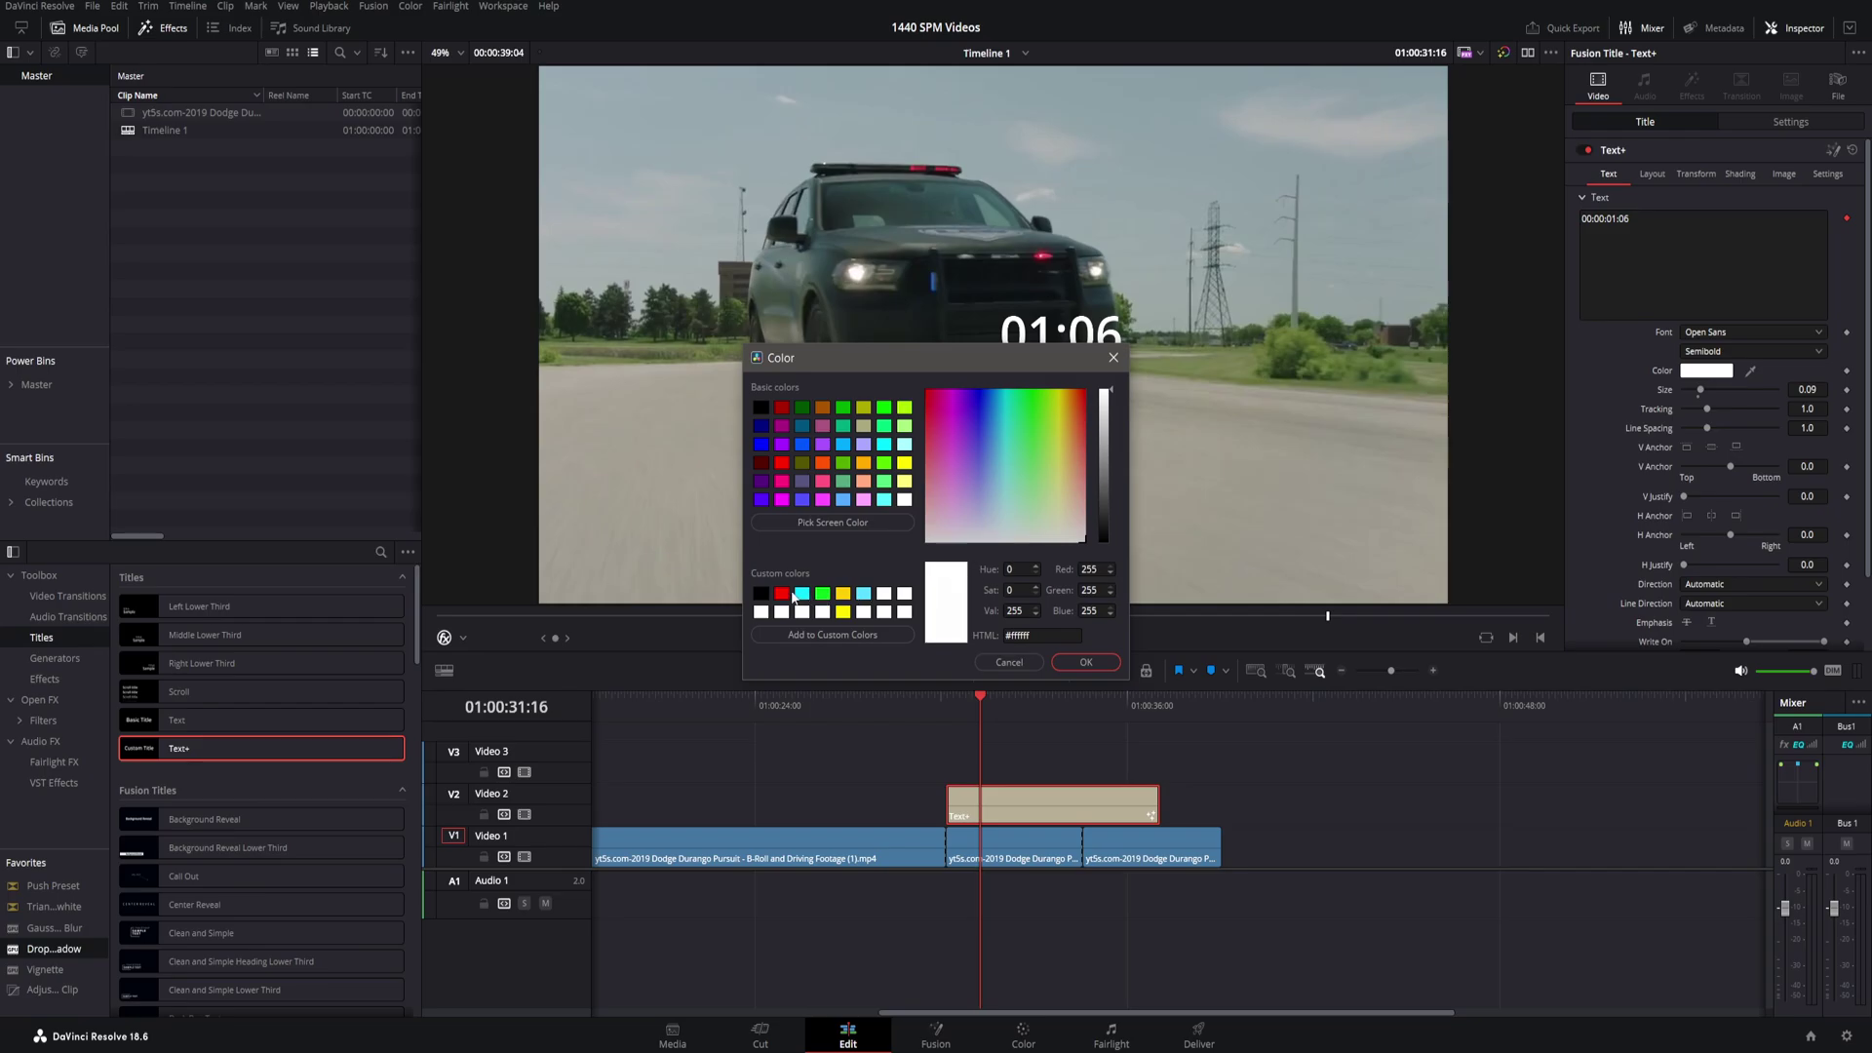
pyautogui.click(782, 593)
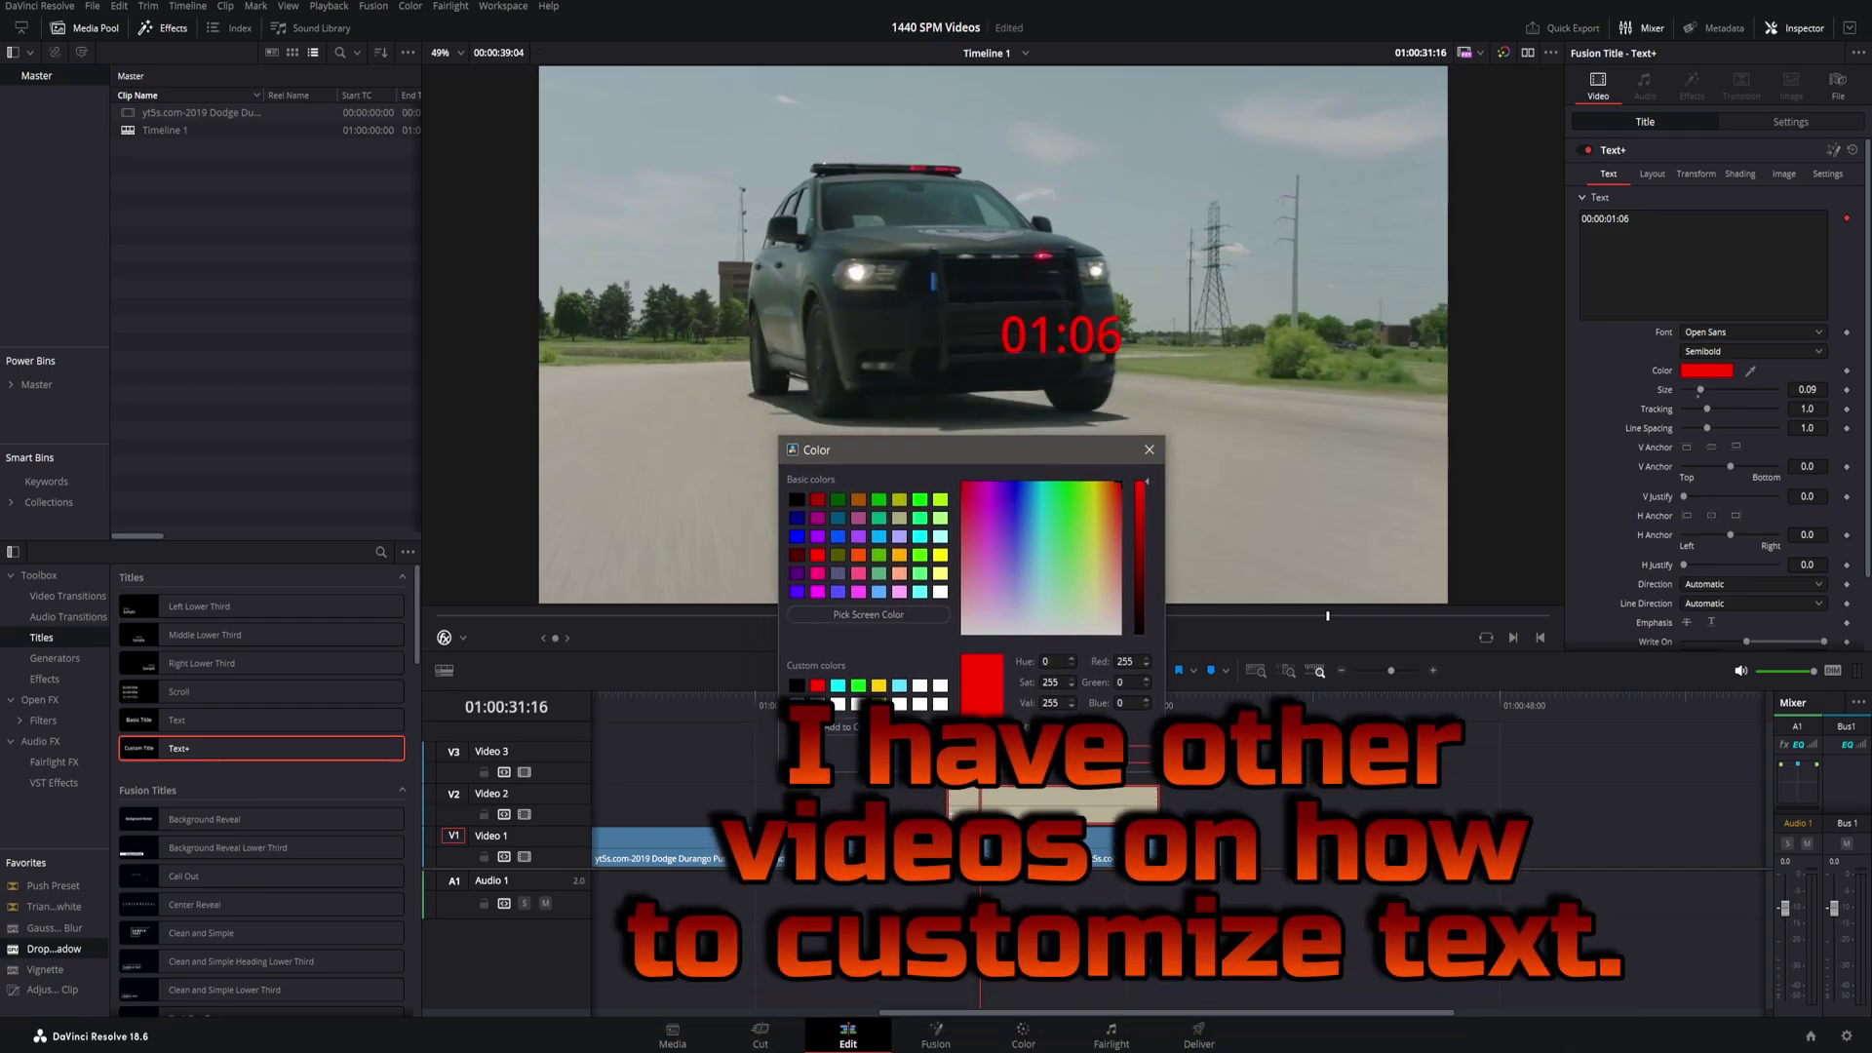
pyautogui.click(1009, 662)
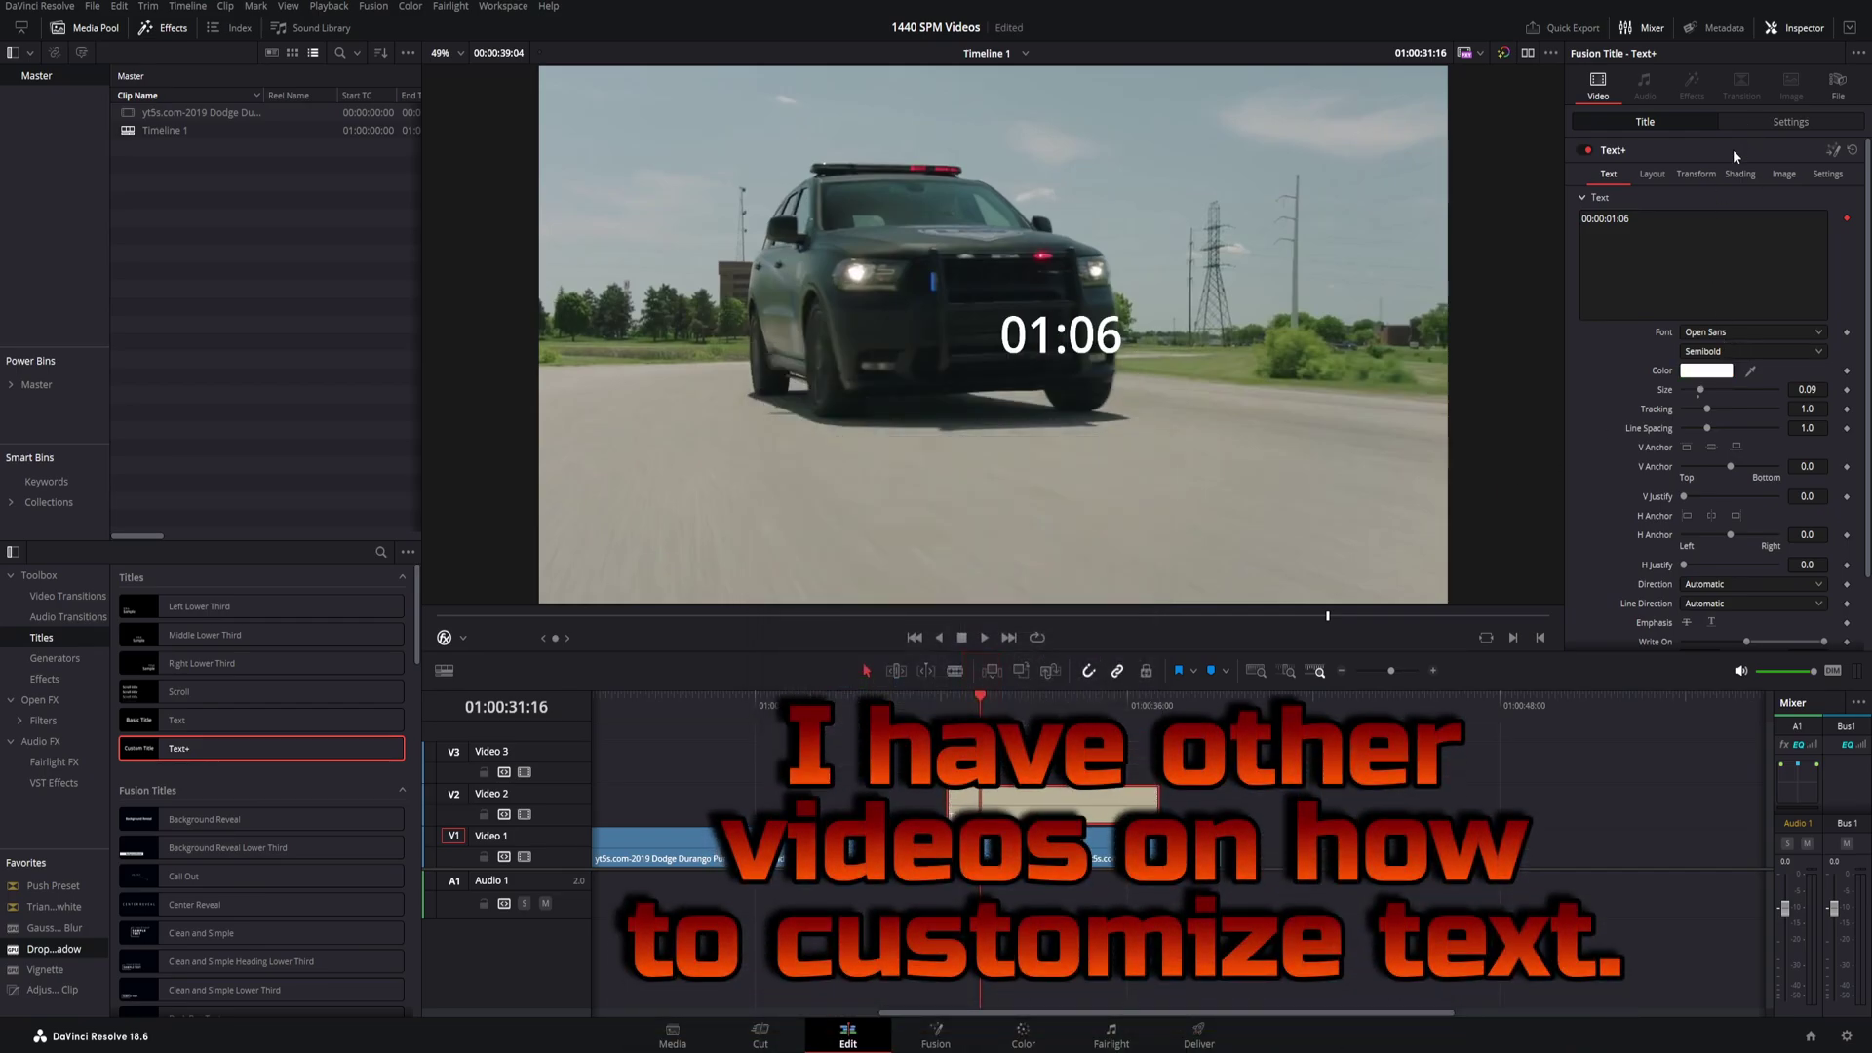
pyautogui.click(1739, 174)
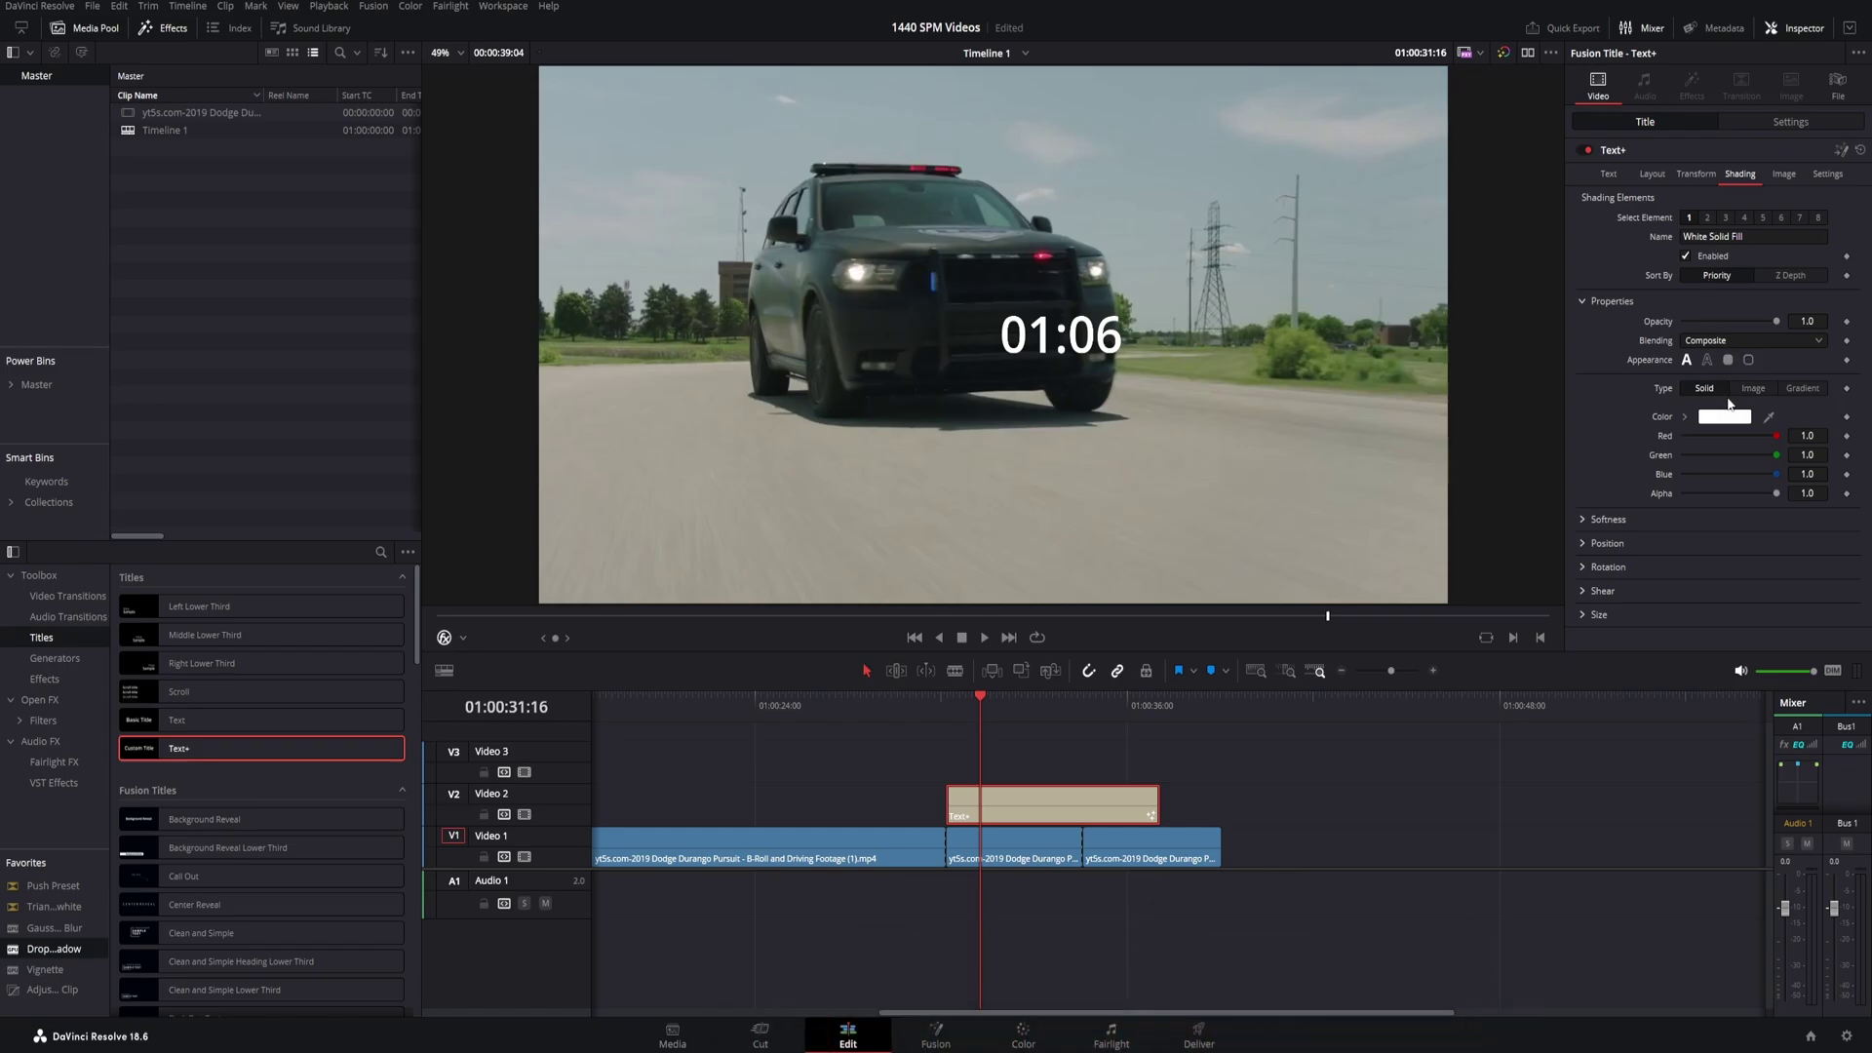
pyautogui.click(1801, 388)
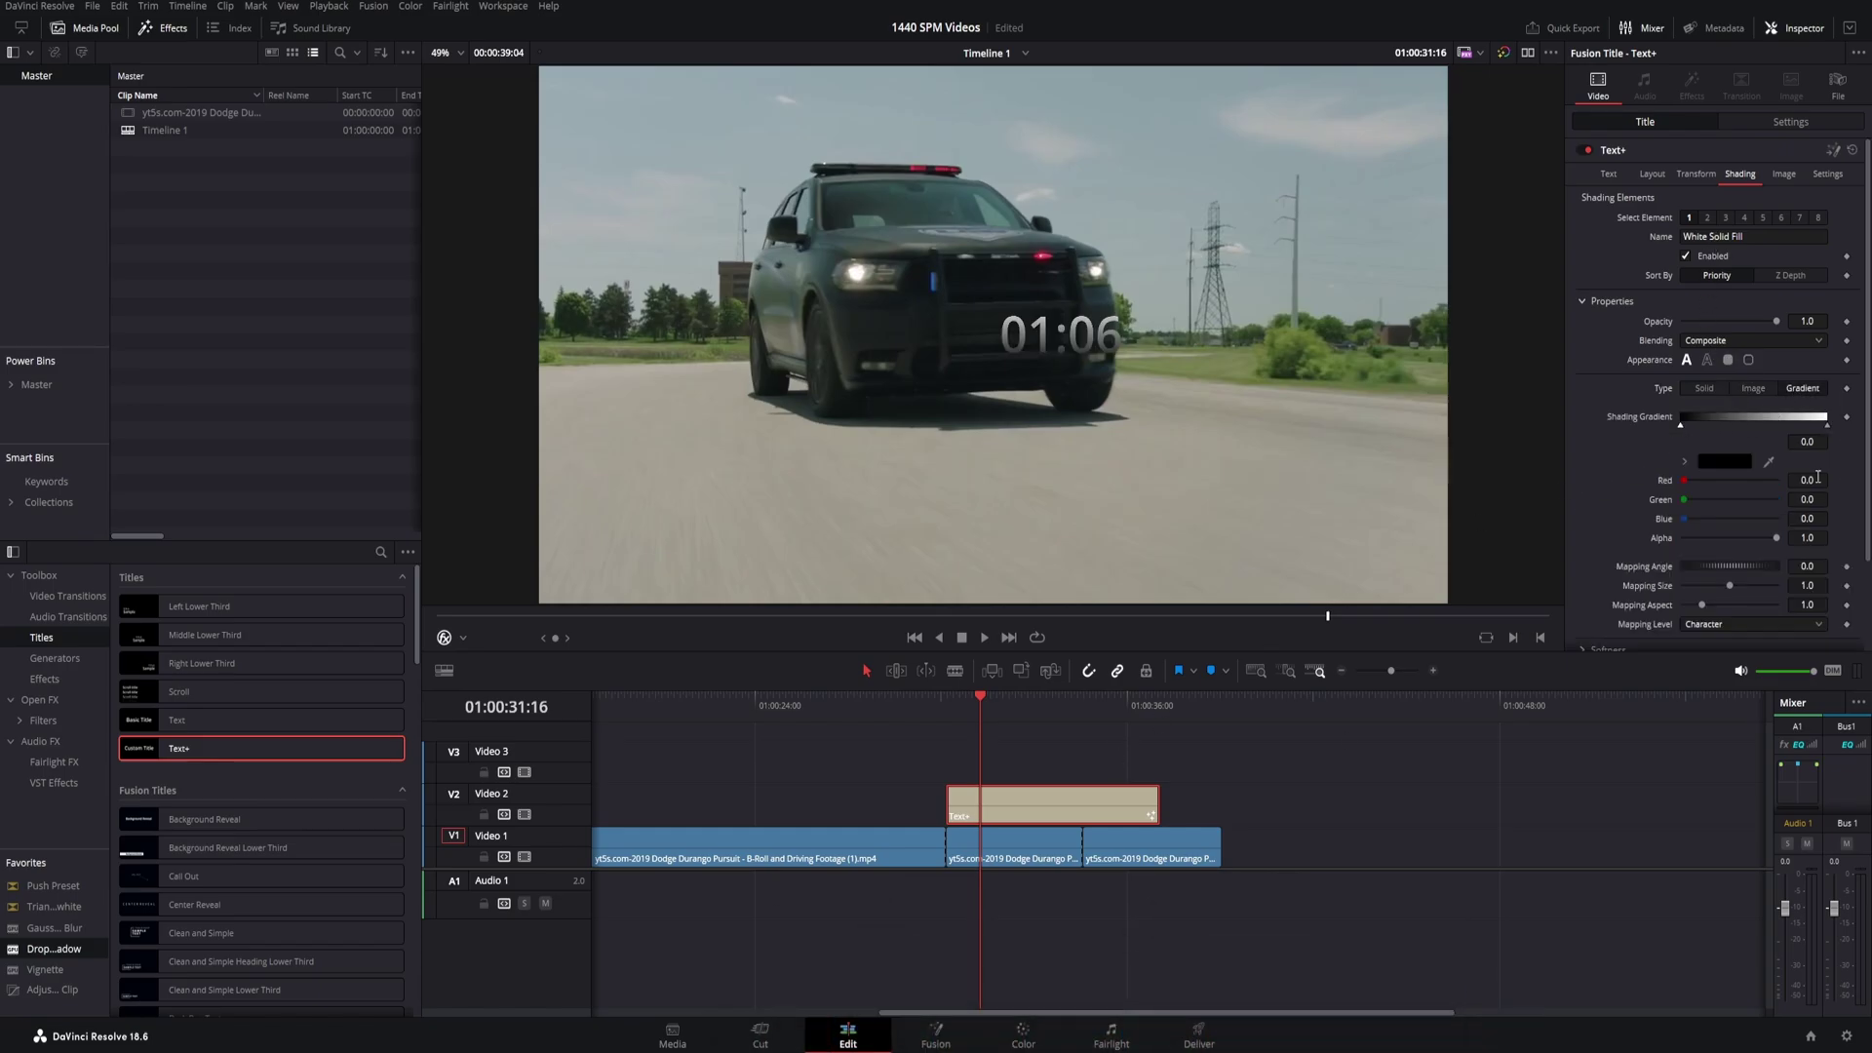
pyautogui.click(1741, 460)
pyautogui.click(985, 389)
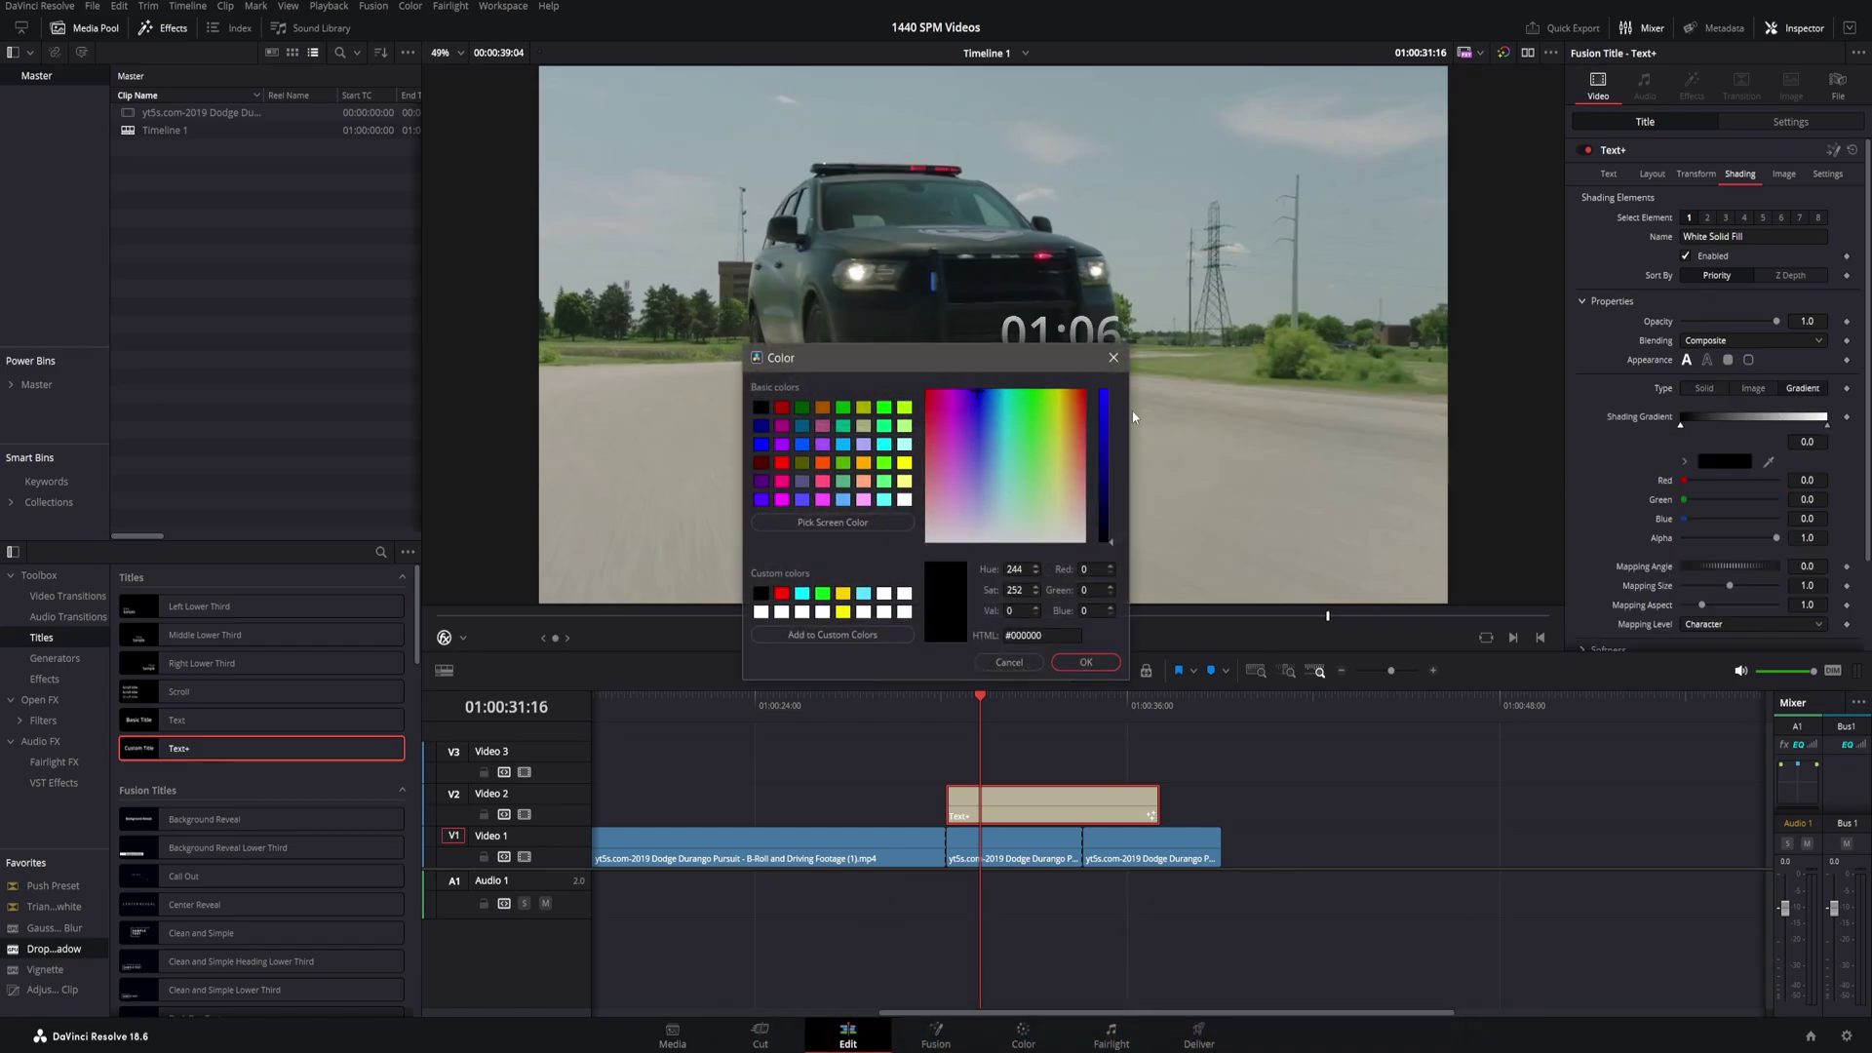
pyautogui.click(1106, 398)
pyautogui.moveTo(1106, 399); pyautogui.dragTo(1106, 394)
pyautogui.click(1085, 662)
# Set the gradient's end colour stop to cyan
pyautogui.click(1827, 426)
pyautogui.click(1725, 462)
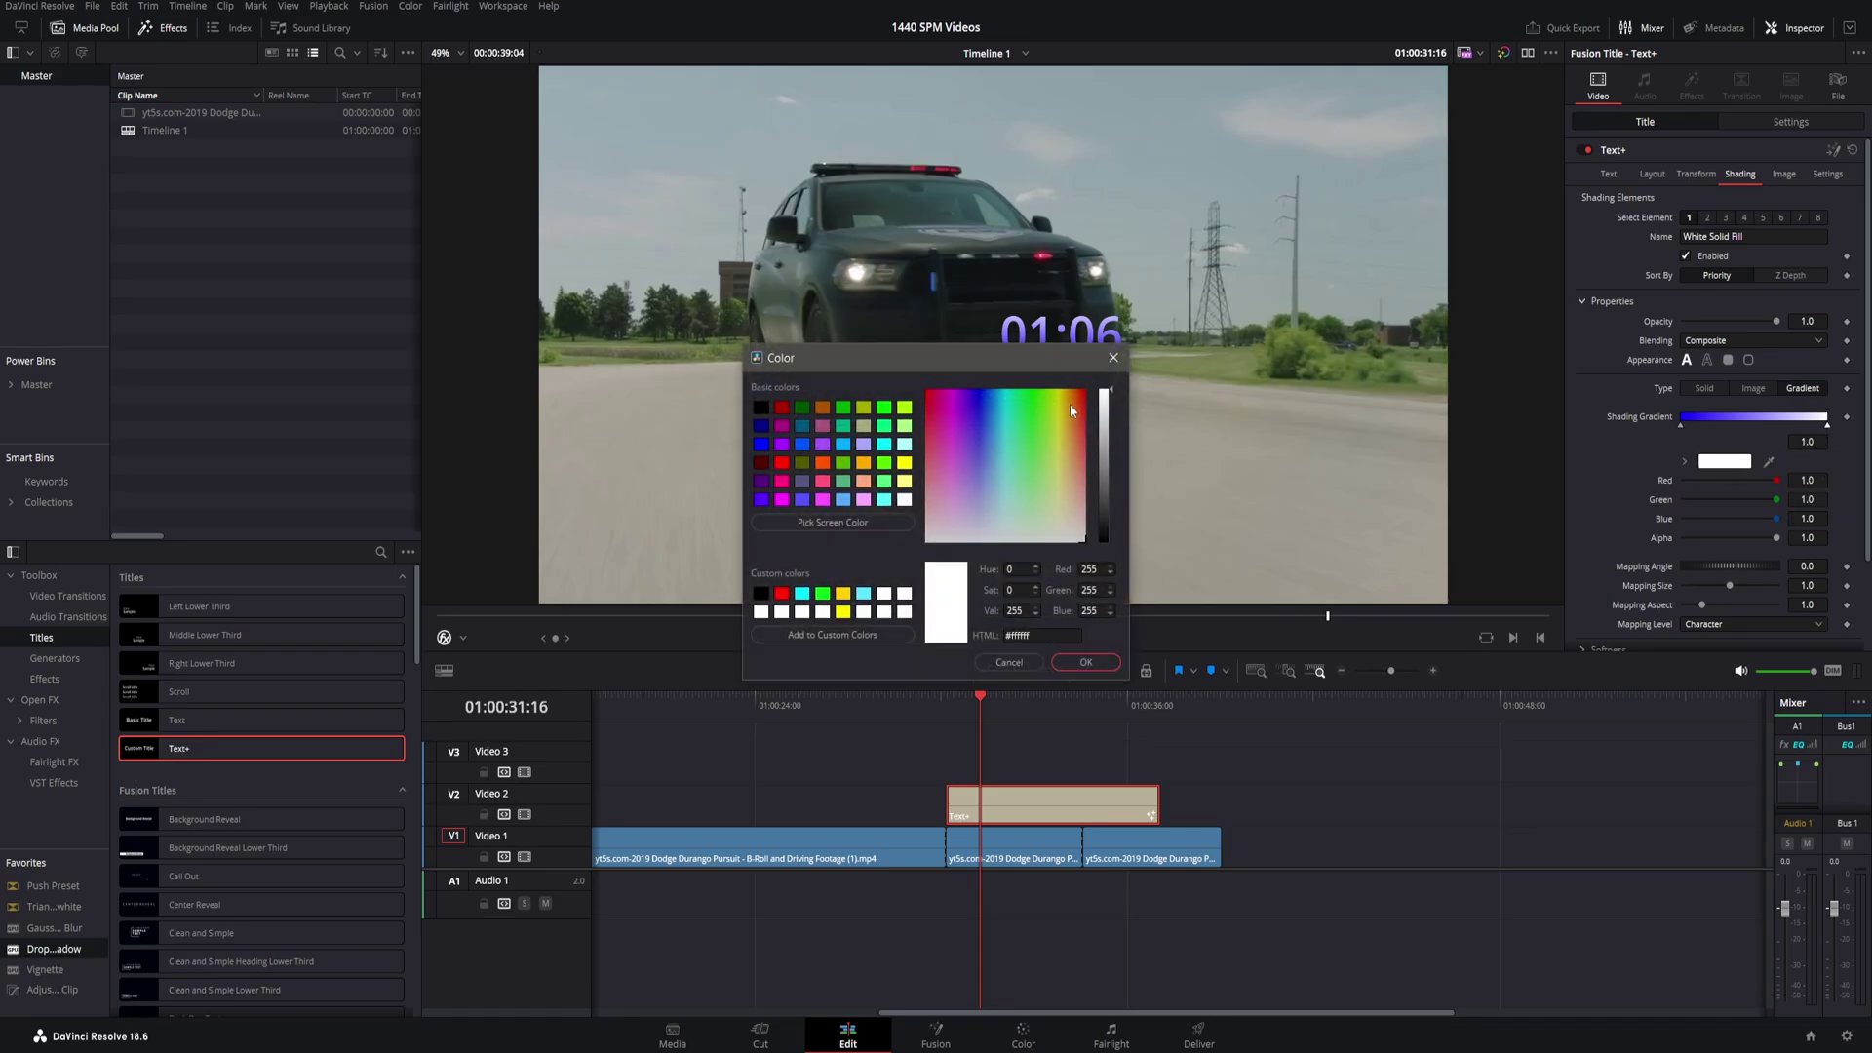
pyautogui.click(1004, 423)
pyautogui.click(1084, 662)
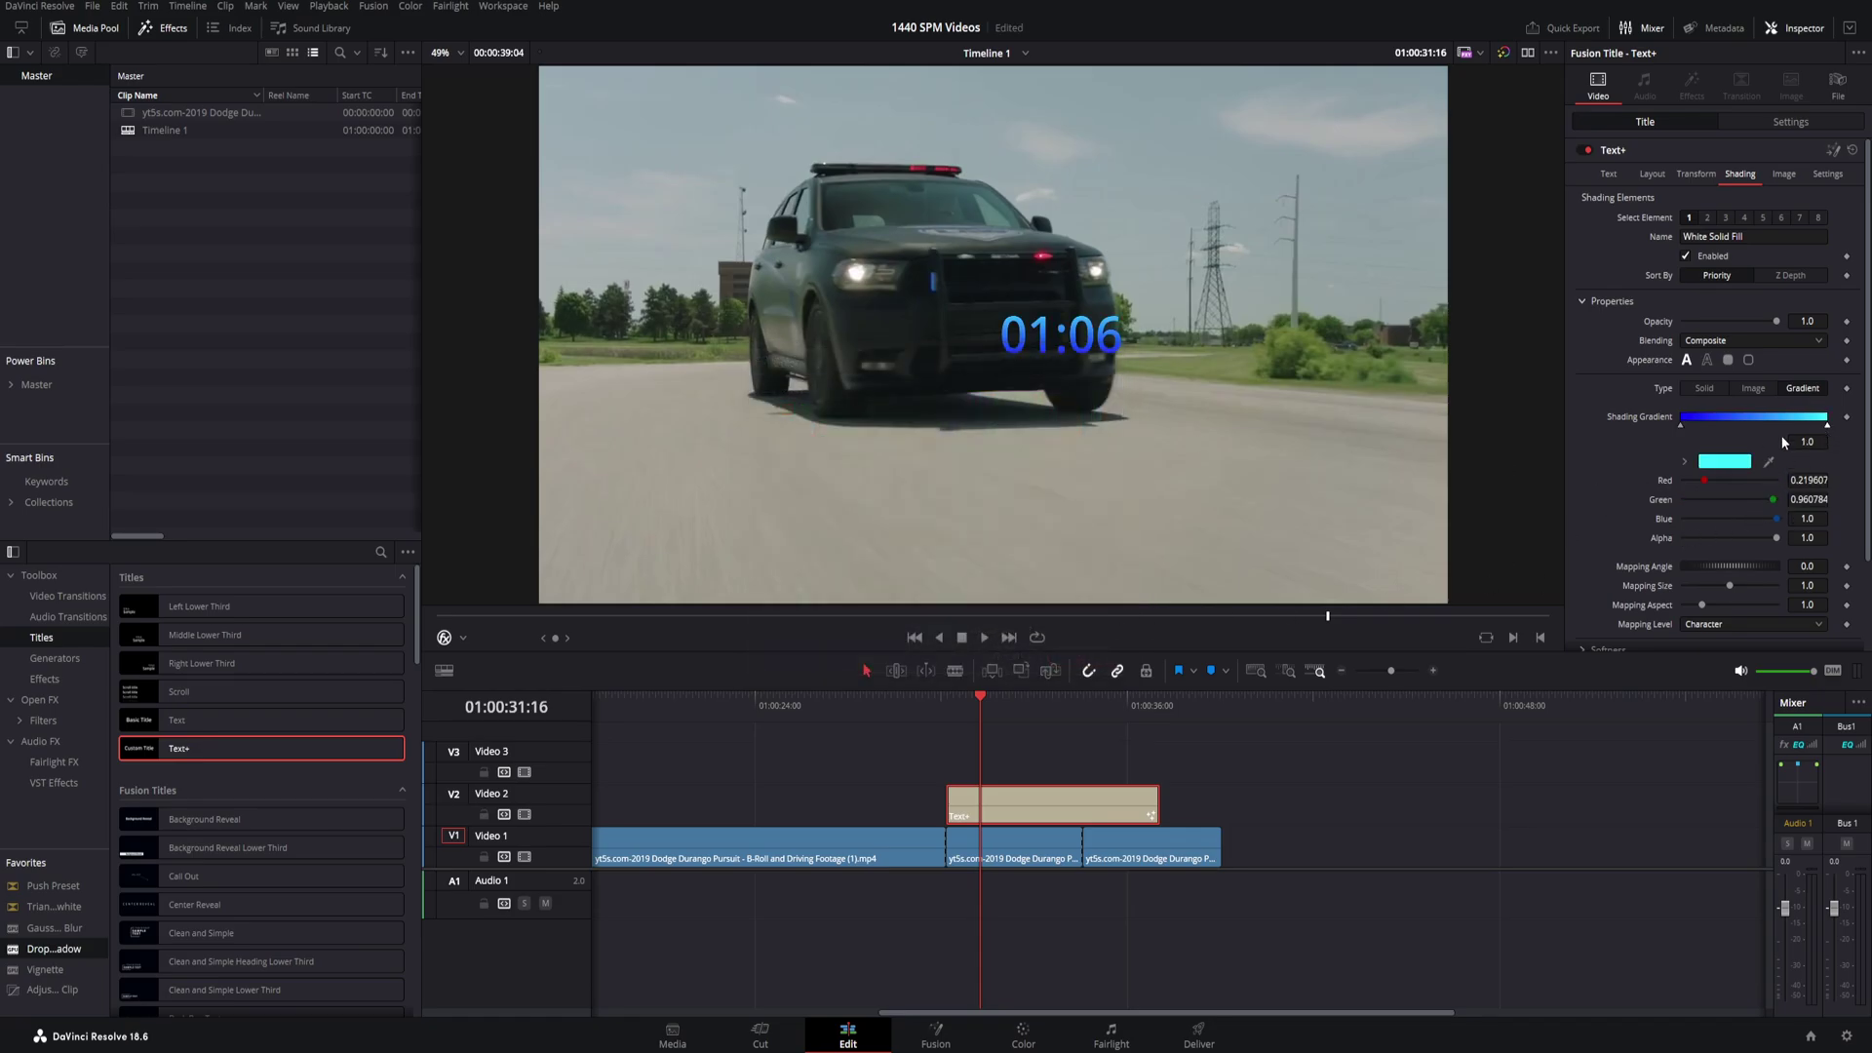
pyautogui.click(1707, 217)
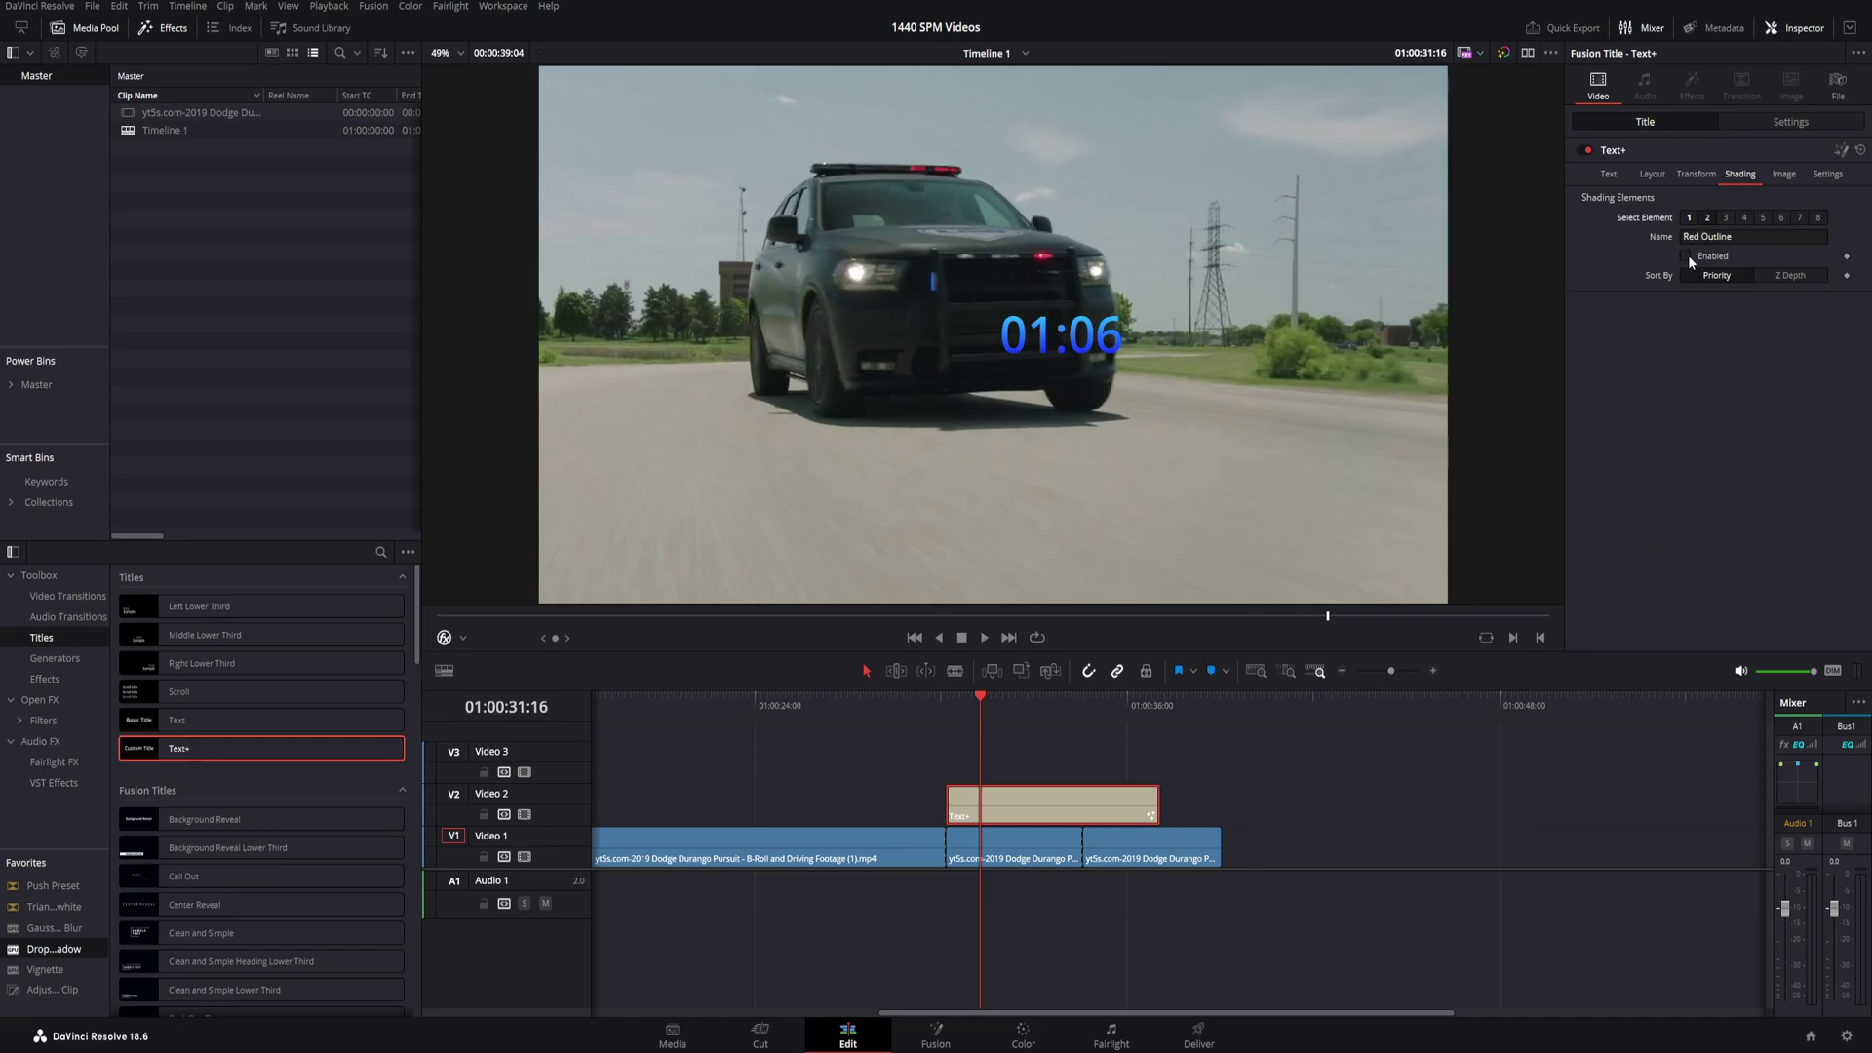
# Make the outline black at about 0.065 thickness and add a Drop Shadow to the title
pyautogui.click(1725, 531)
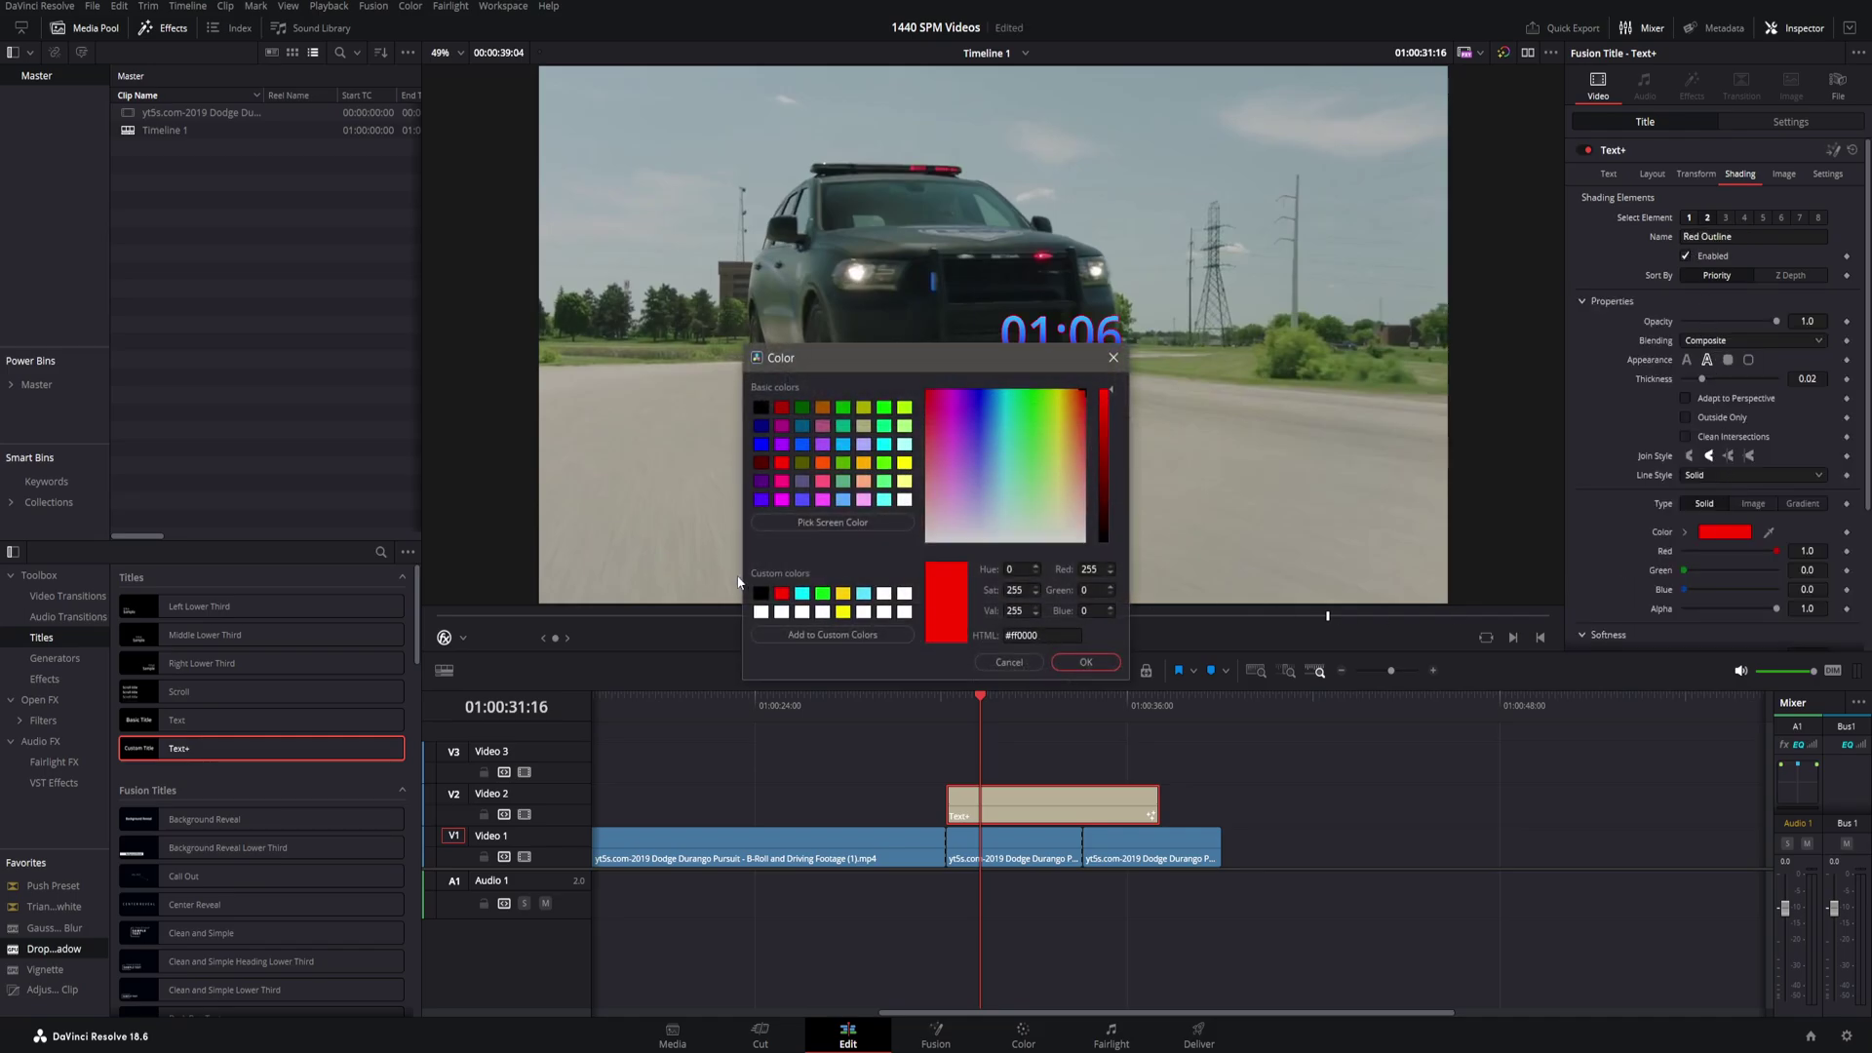
pyautogui.click(761, 593)
pyautogui.click(1084, 662)
pyautogui.moveTo(1702, 379); pyautogui.dragTo(1732, 383)
pyautogui.moveTo(83, 948); pyautogui.dragTo(1009, 808)
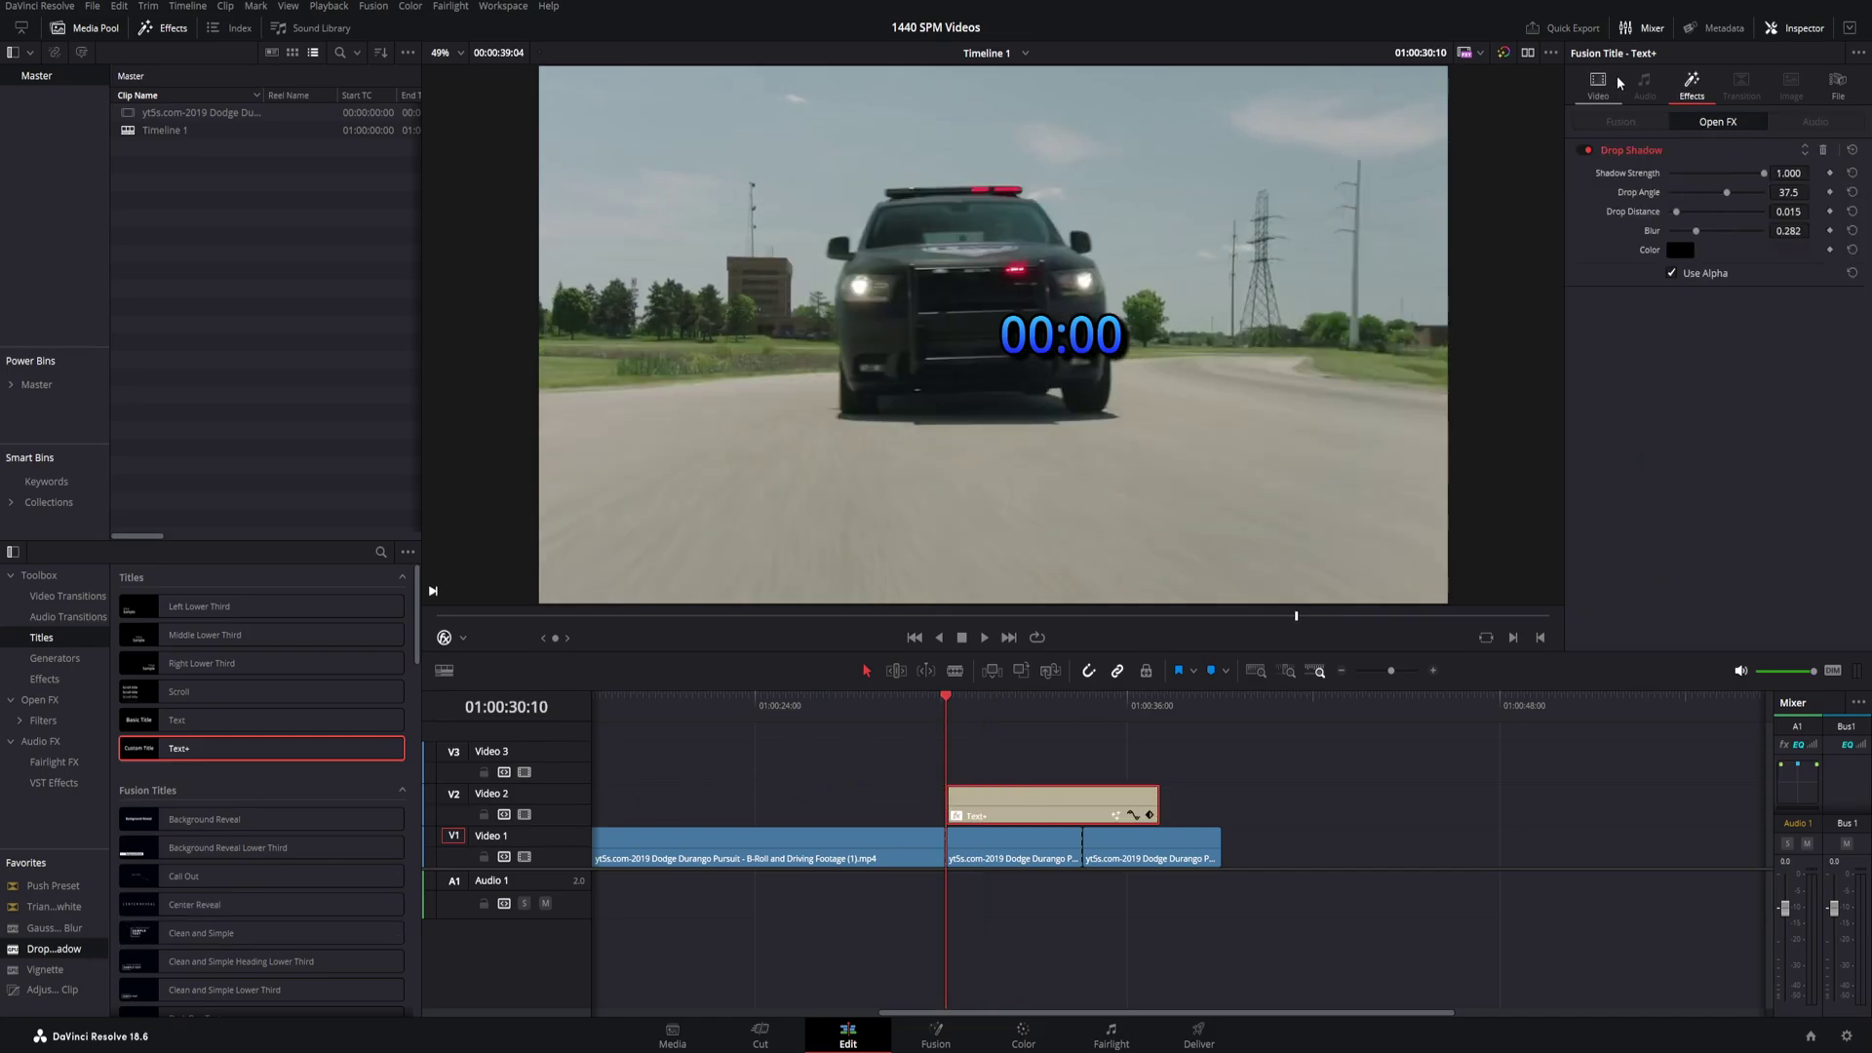
# Move the title to the bottom of the frame at Position X -216, Y -588, and preview it
pyautogui.click(1610, 84)
pyautogui.click(1761, 124)
pyautogui.moveTo(1713, 193); pyautogui.dragTo(1243, 782)
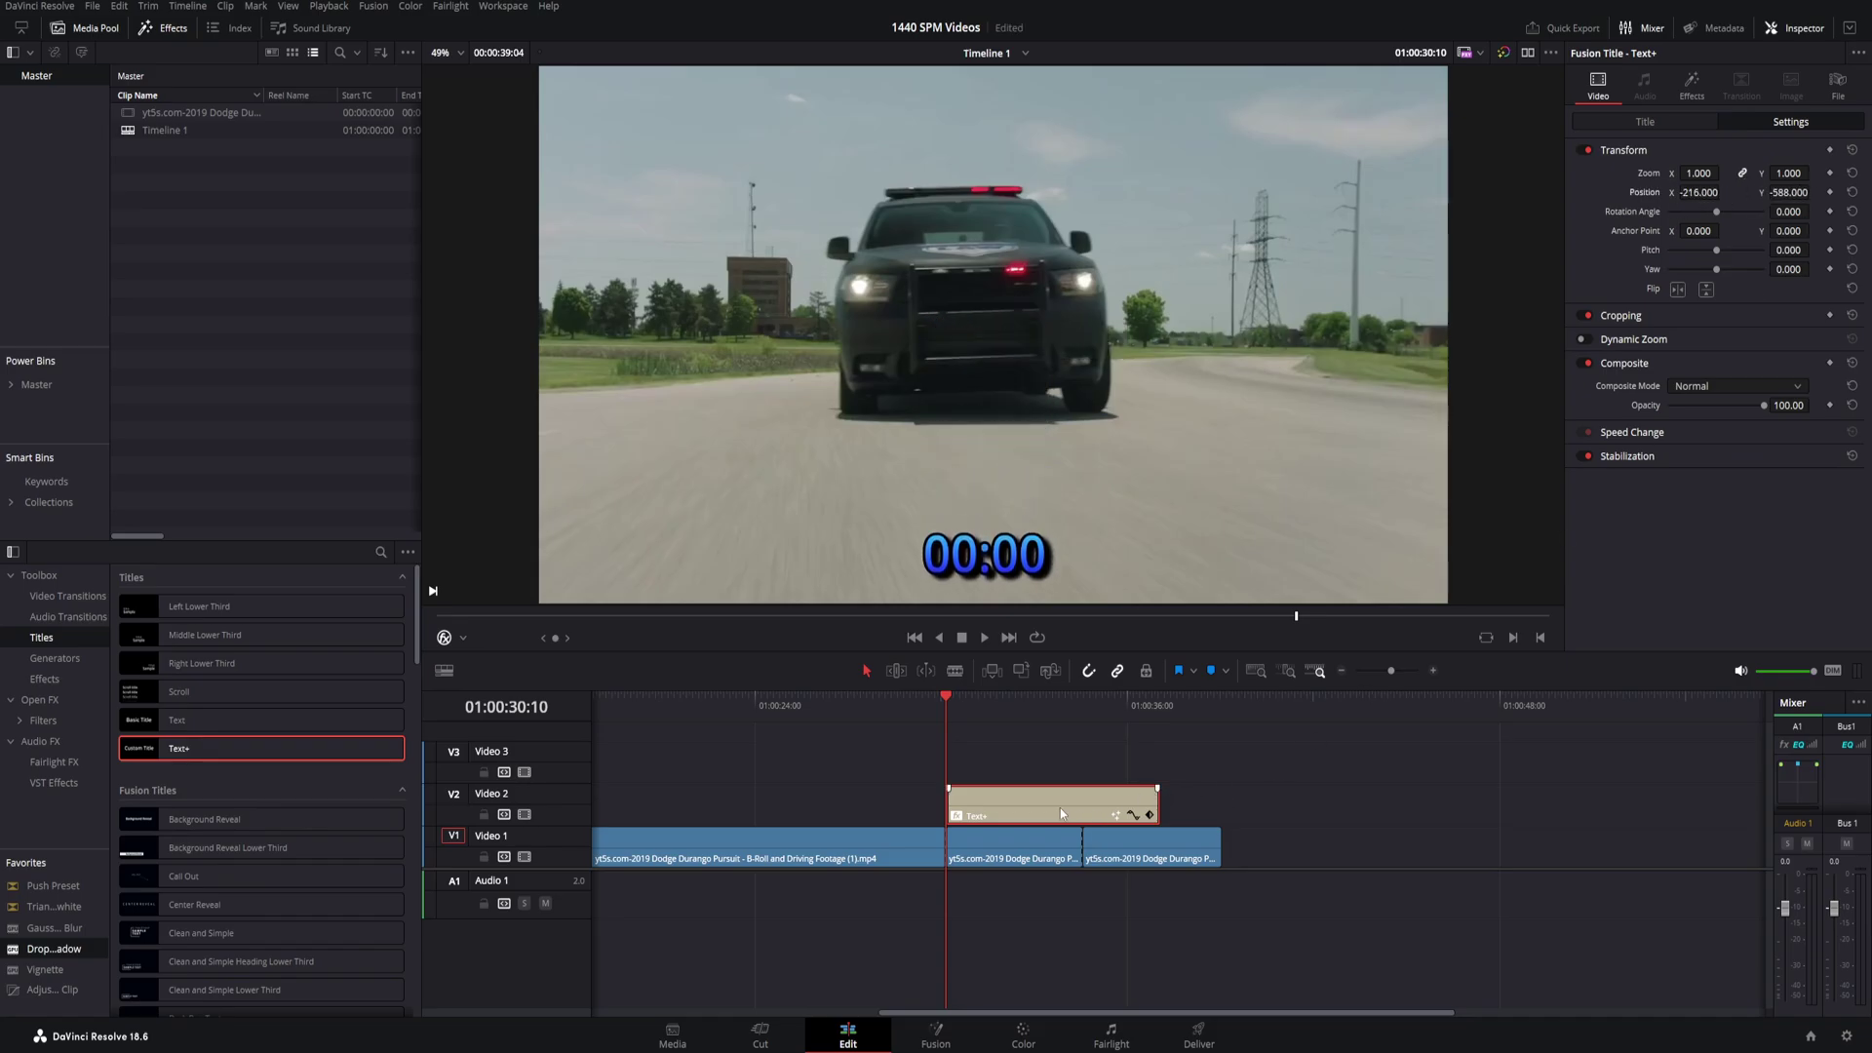
pyautogui.press('space')
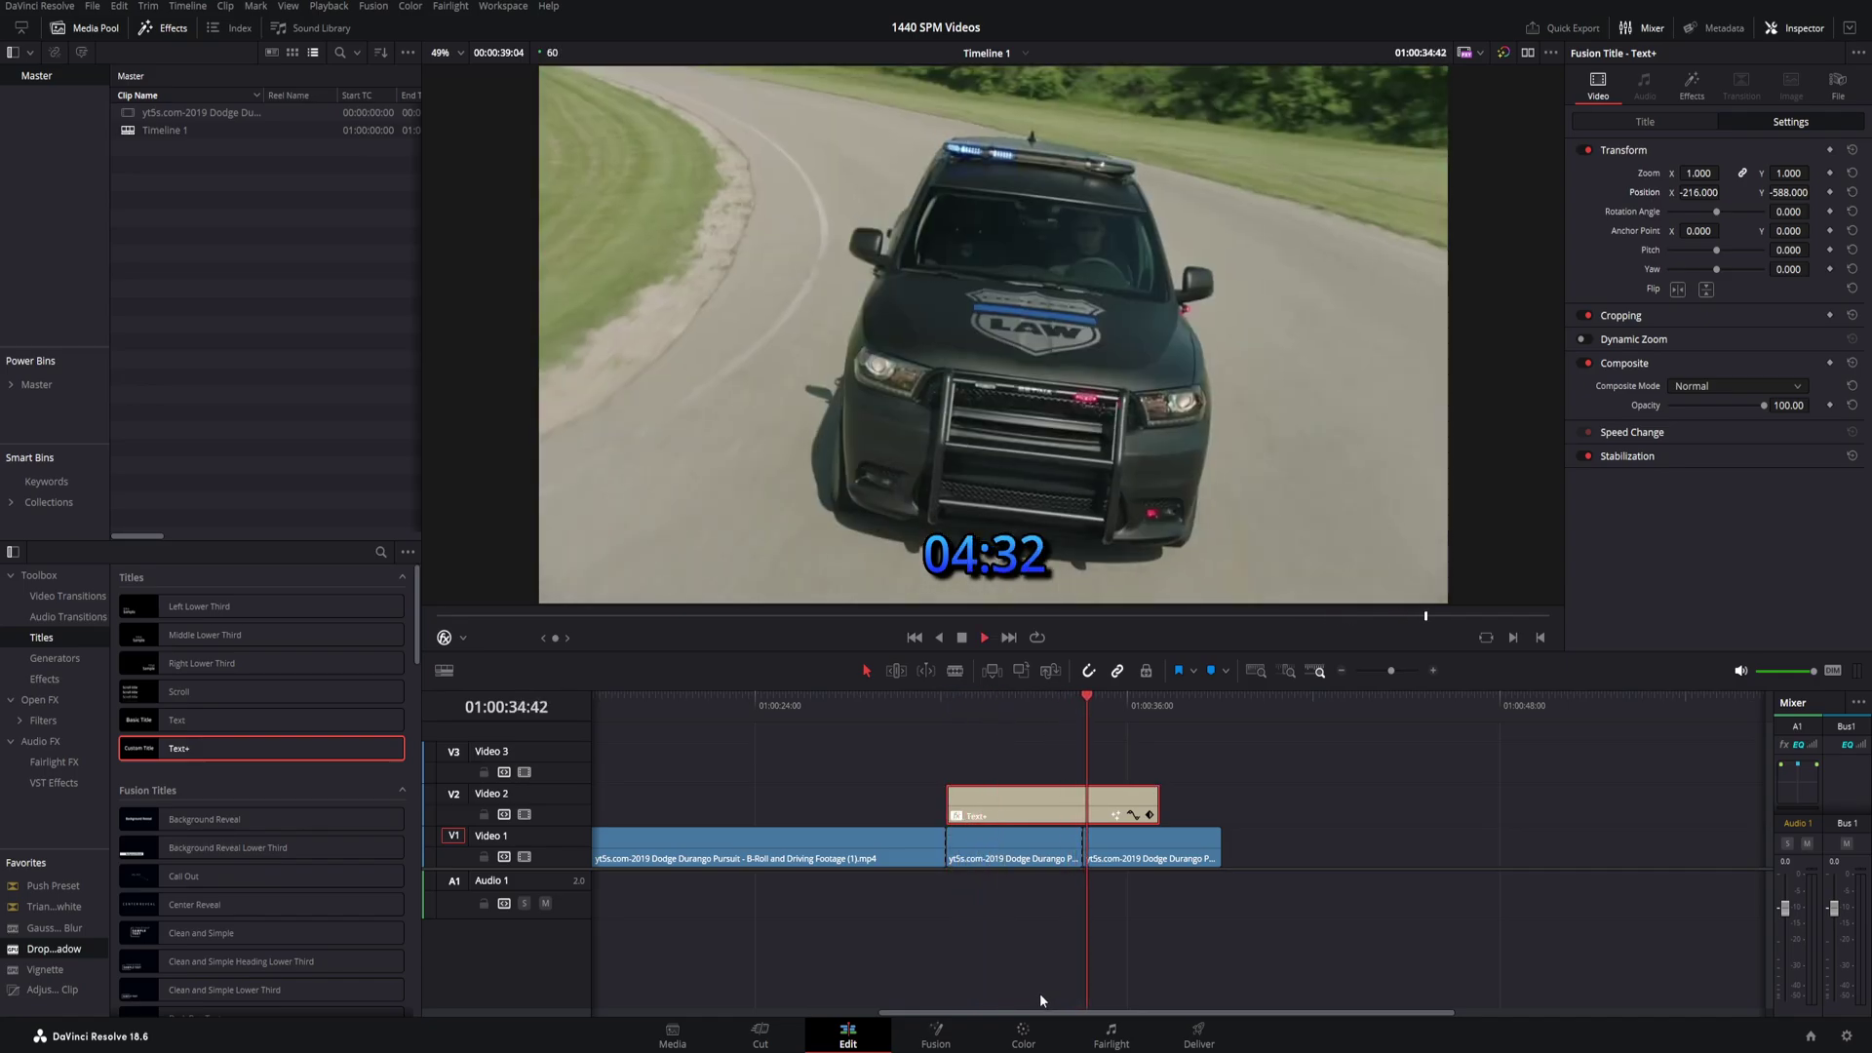
# Split the Text+ title at the start of the third driving clip
pyautogui.click(1084, 702)
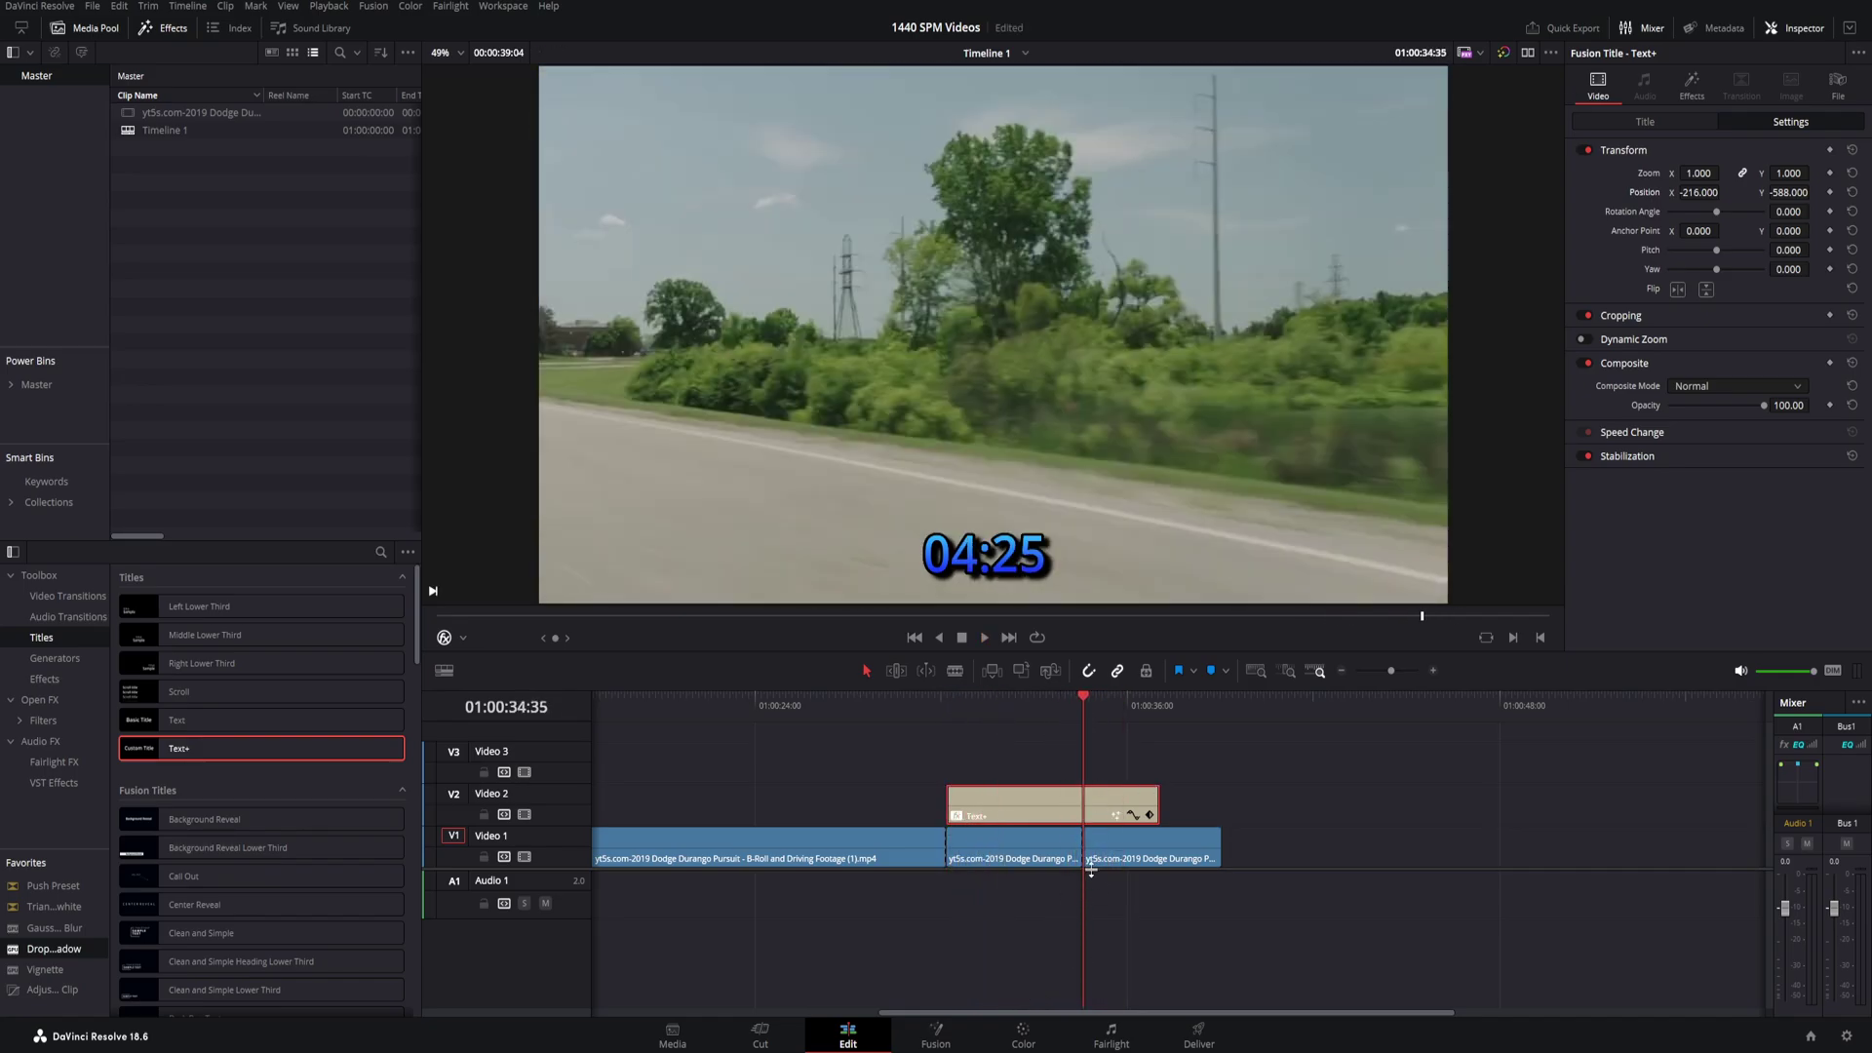
pyautogui.hotkey('ctrl', 'b')
pyautogui.click(1108, 813)
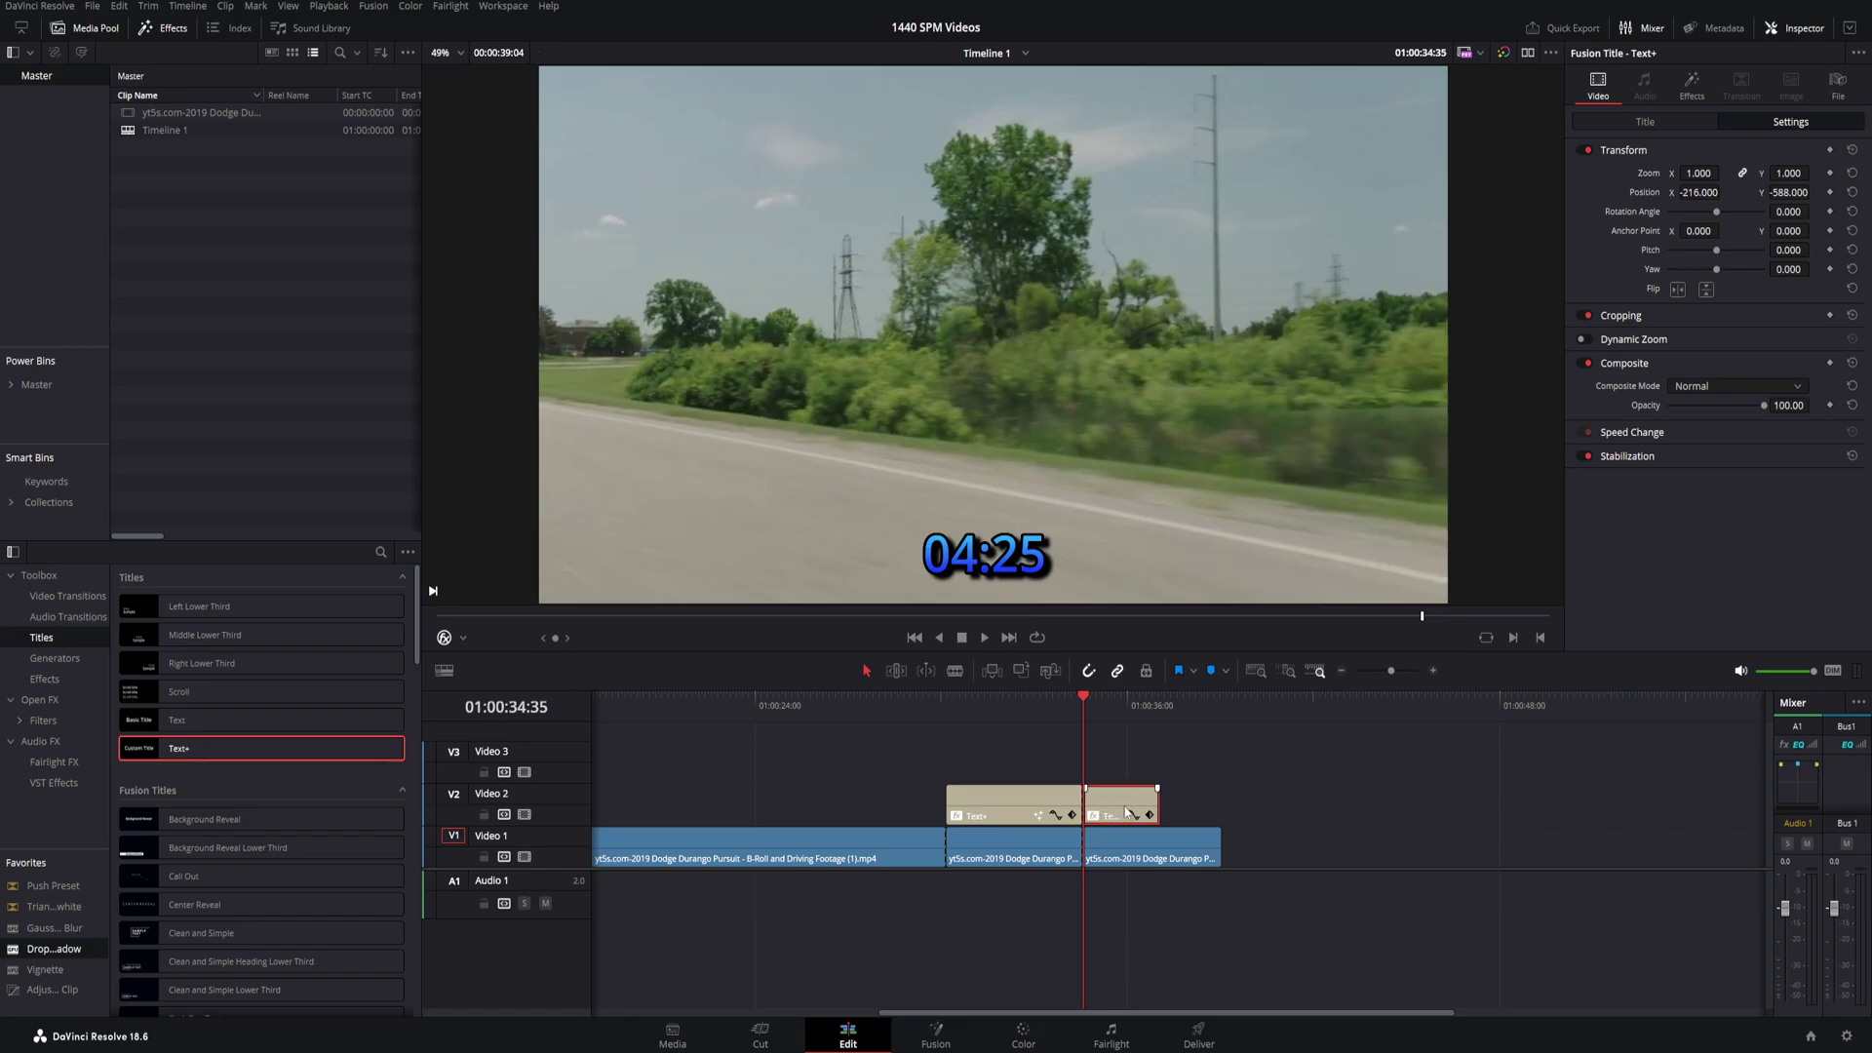
# Remove TimeCode1 from the second title piece's text and play back to check it
pyautogui.click(1644, 125)
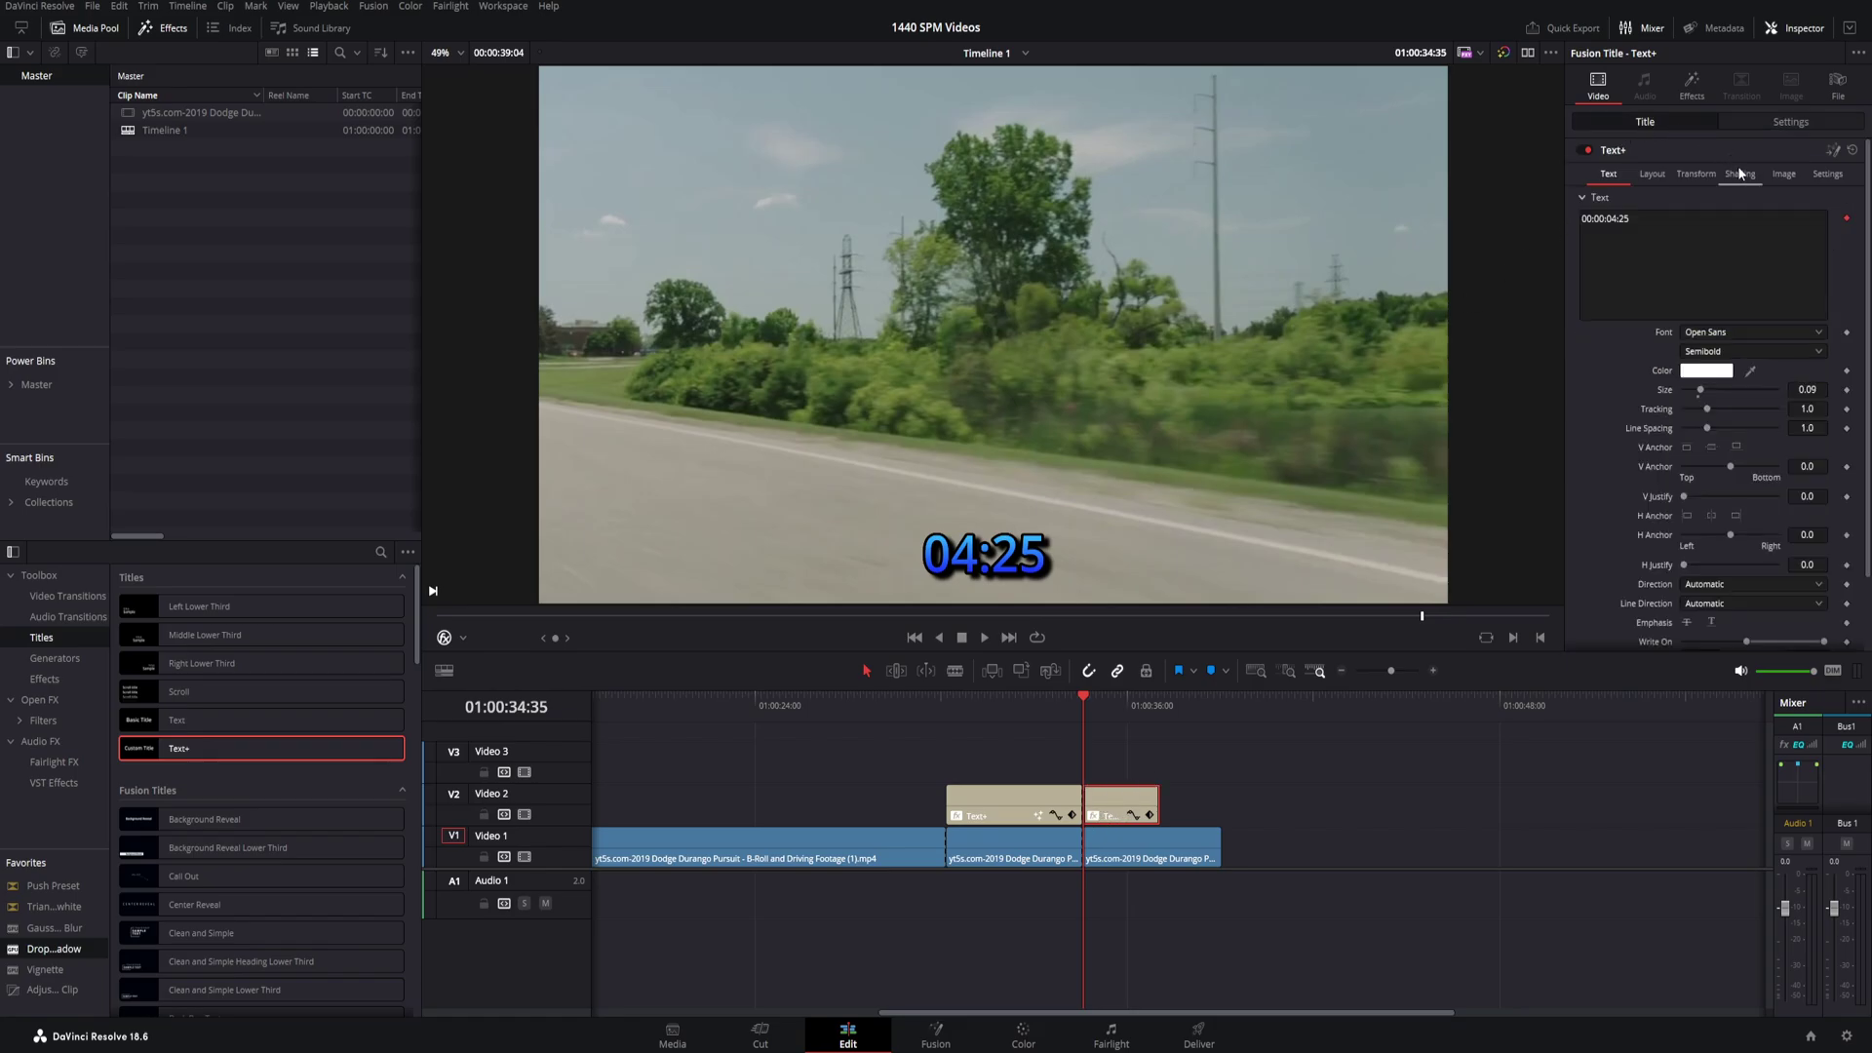
pyautogui.rightClick(1665, 270)
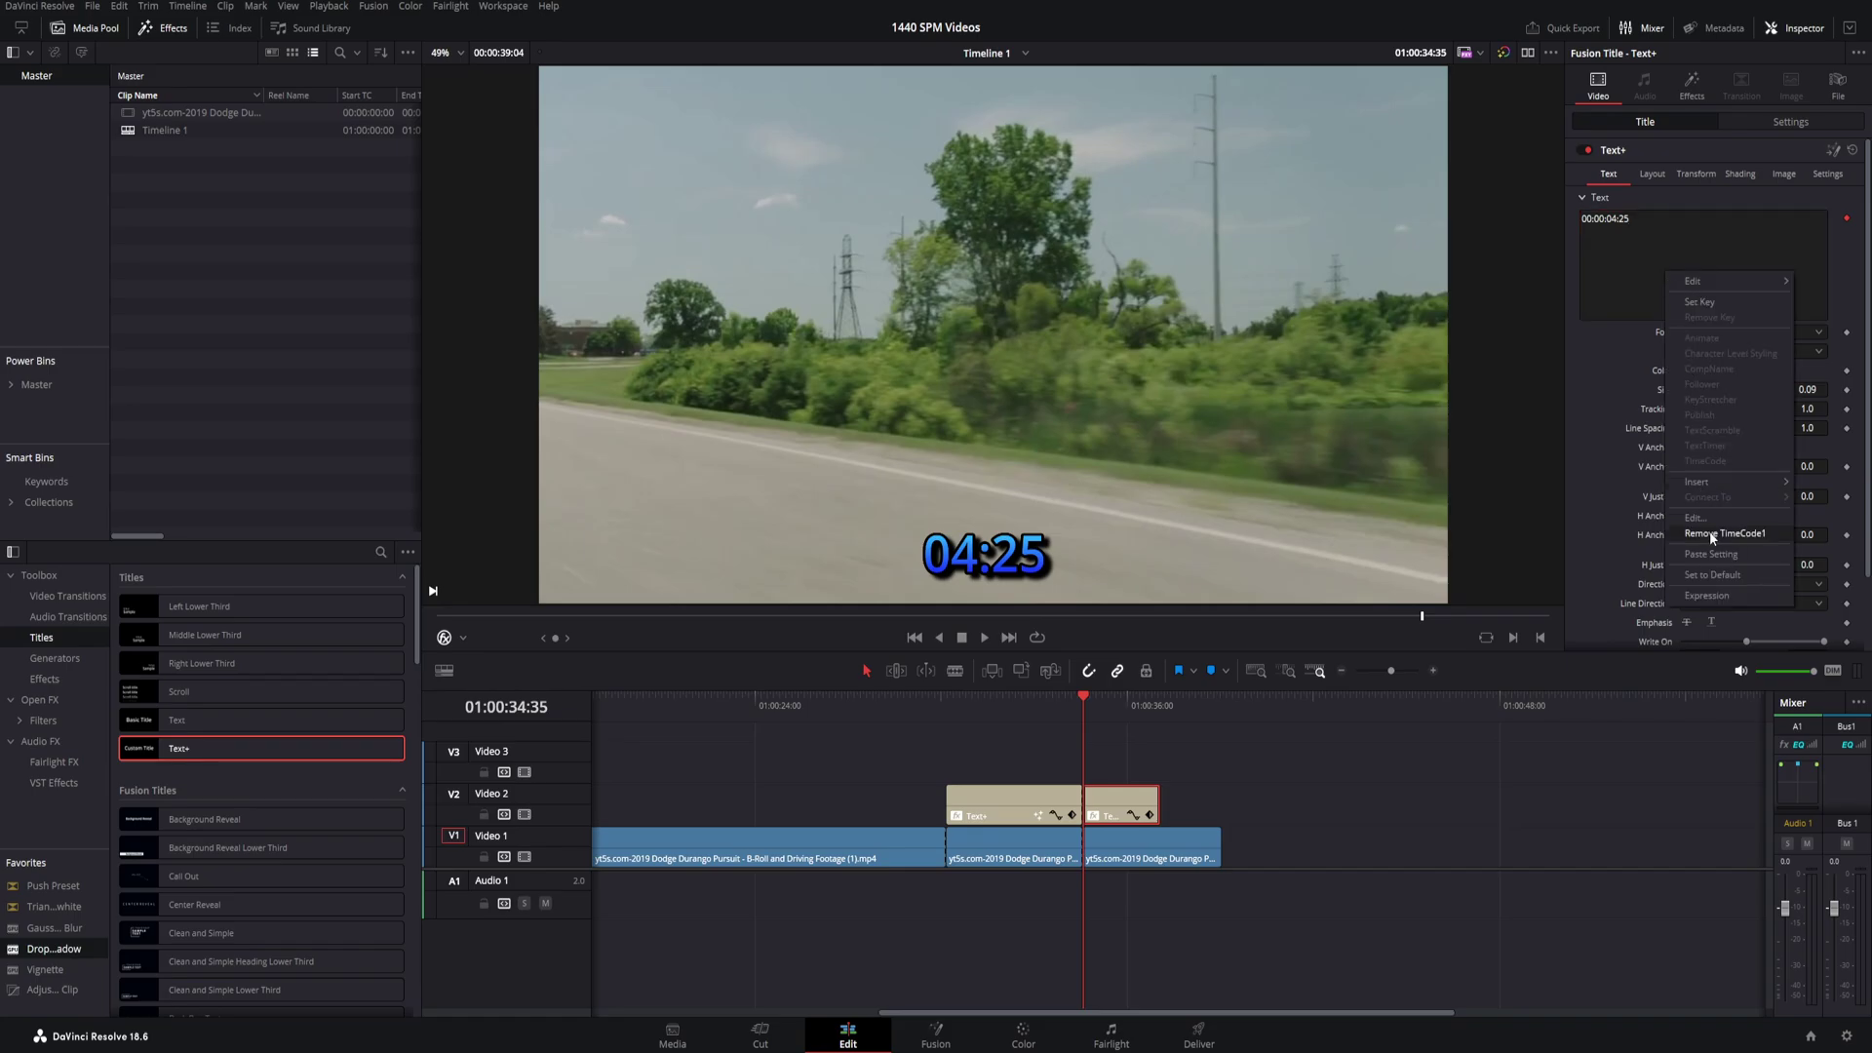
pyautogui.click(1758, 543)
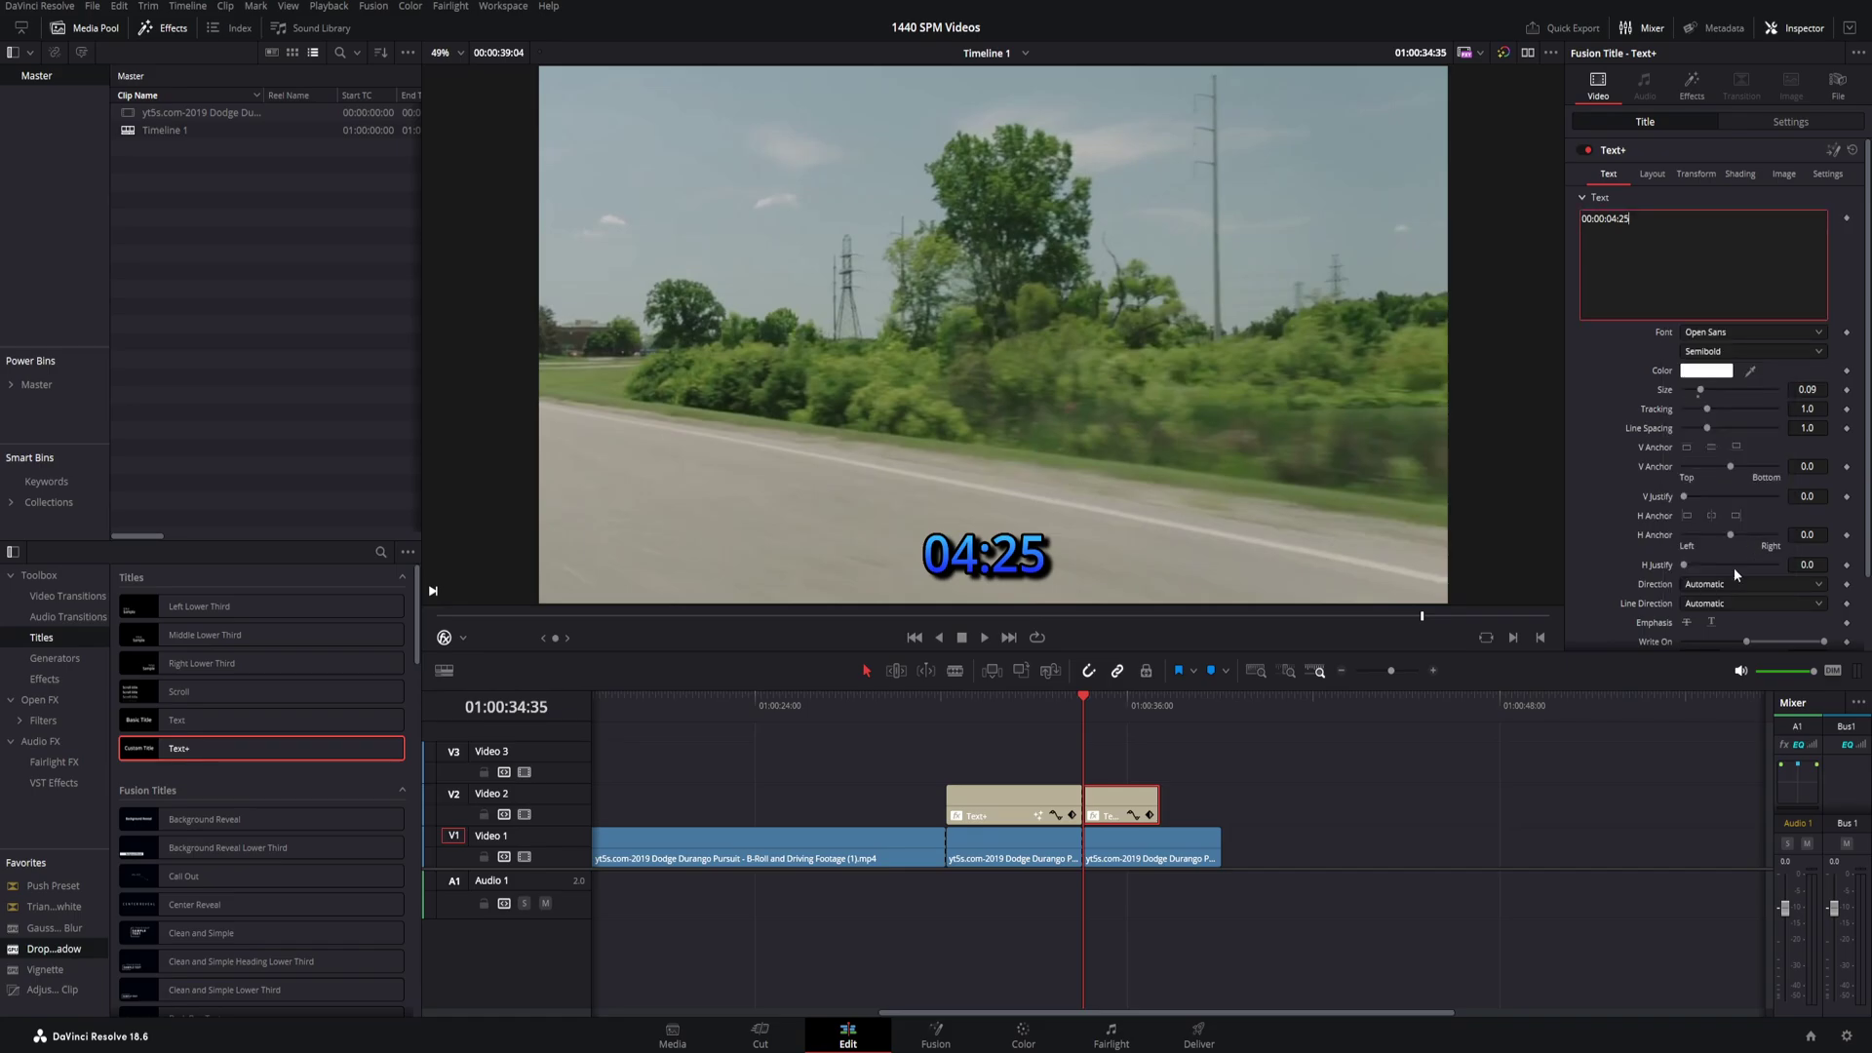
pyautogui.click(1057, 698)
pyautogui.press('space')
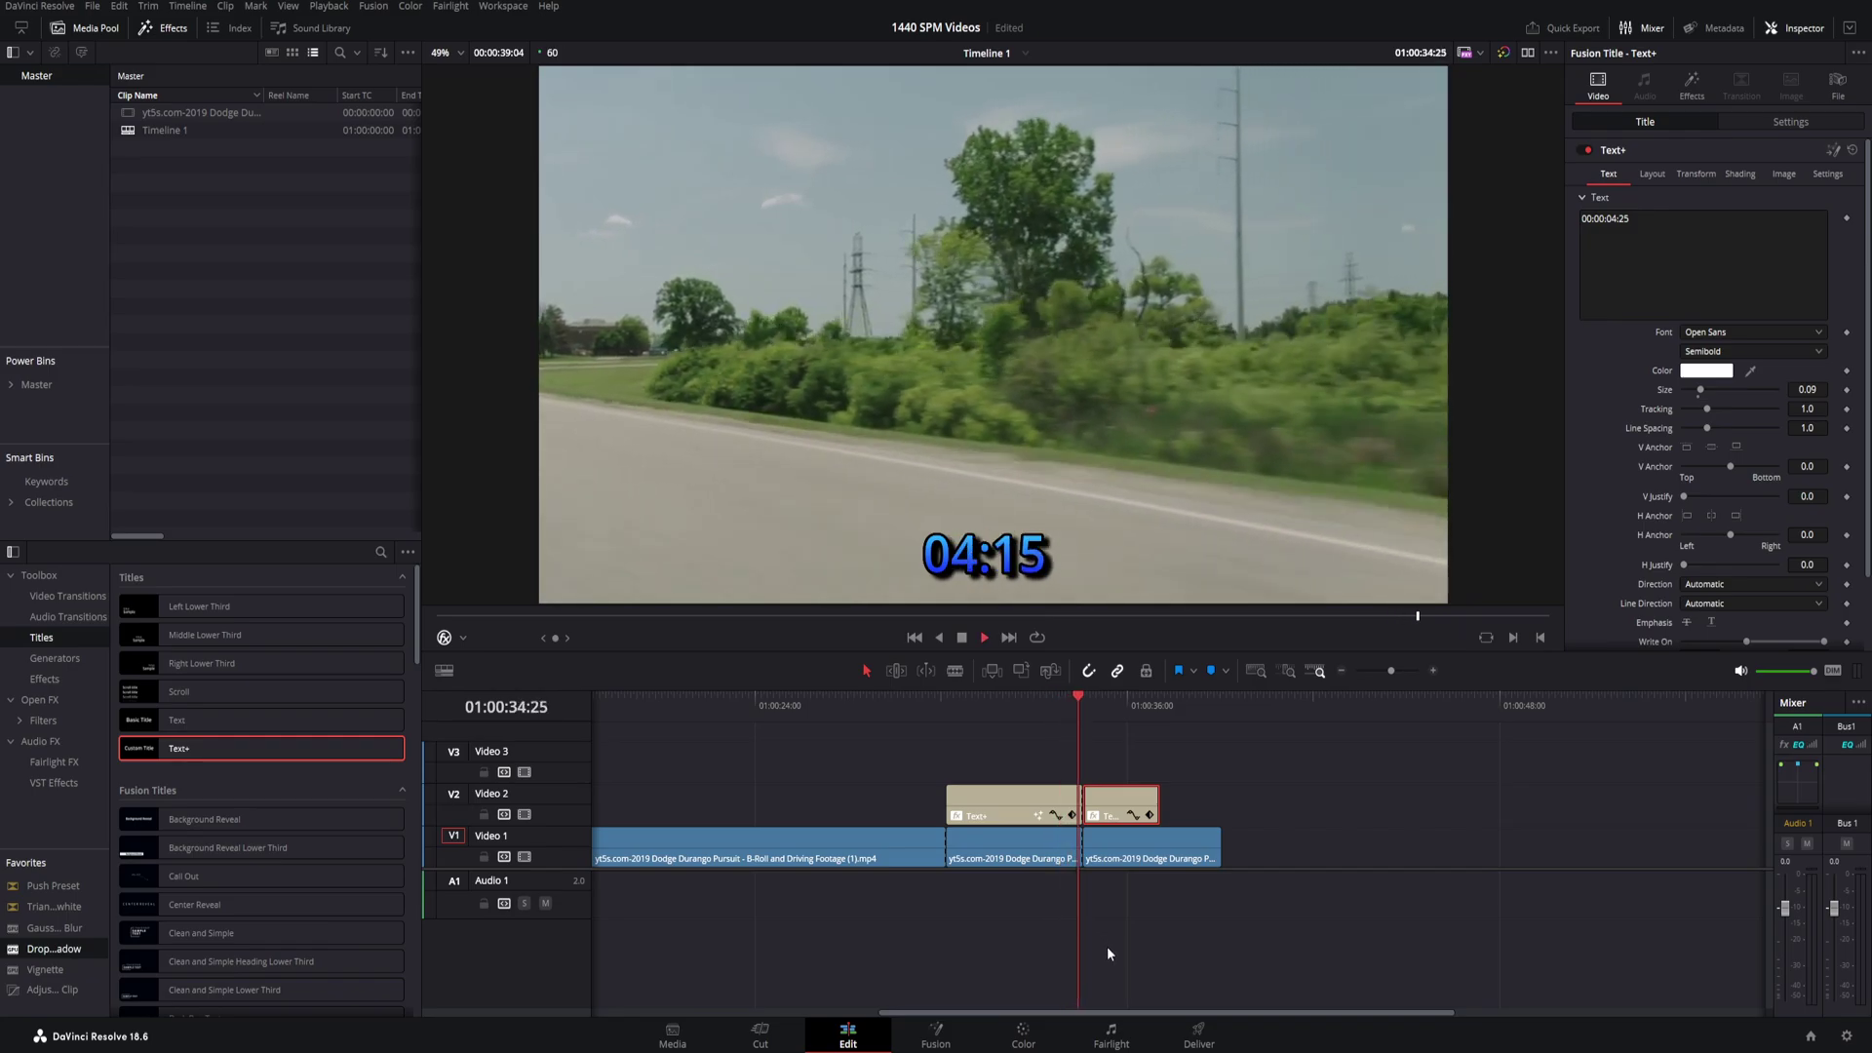
pyautogui.click(1160, 805)
# Extend the second title to the third clip's end and save the project
pyautogui.moveTo(1163, 806); pyautogui.dragTo(1218, 805)
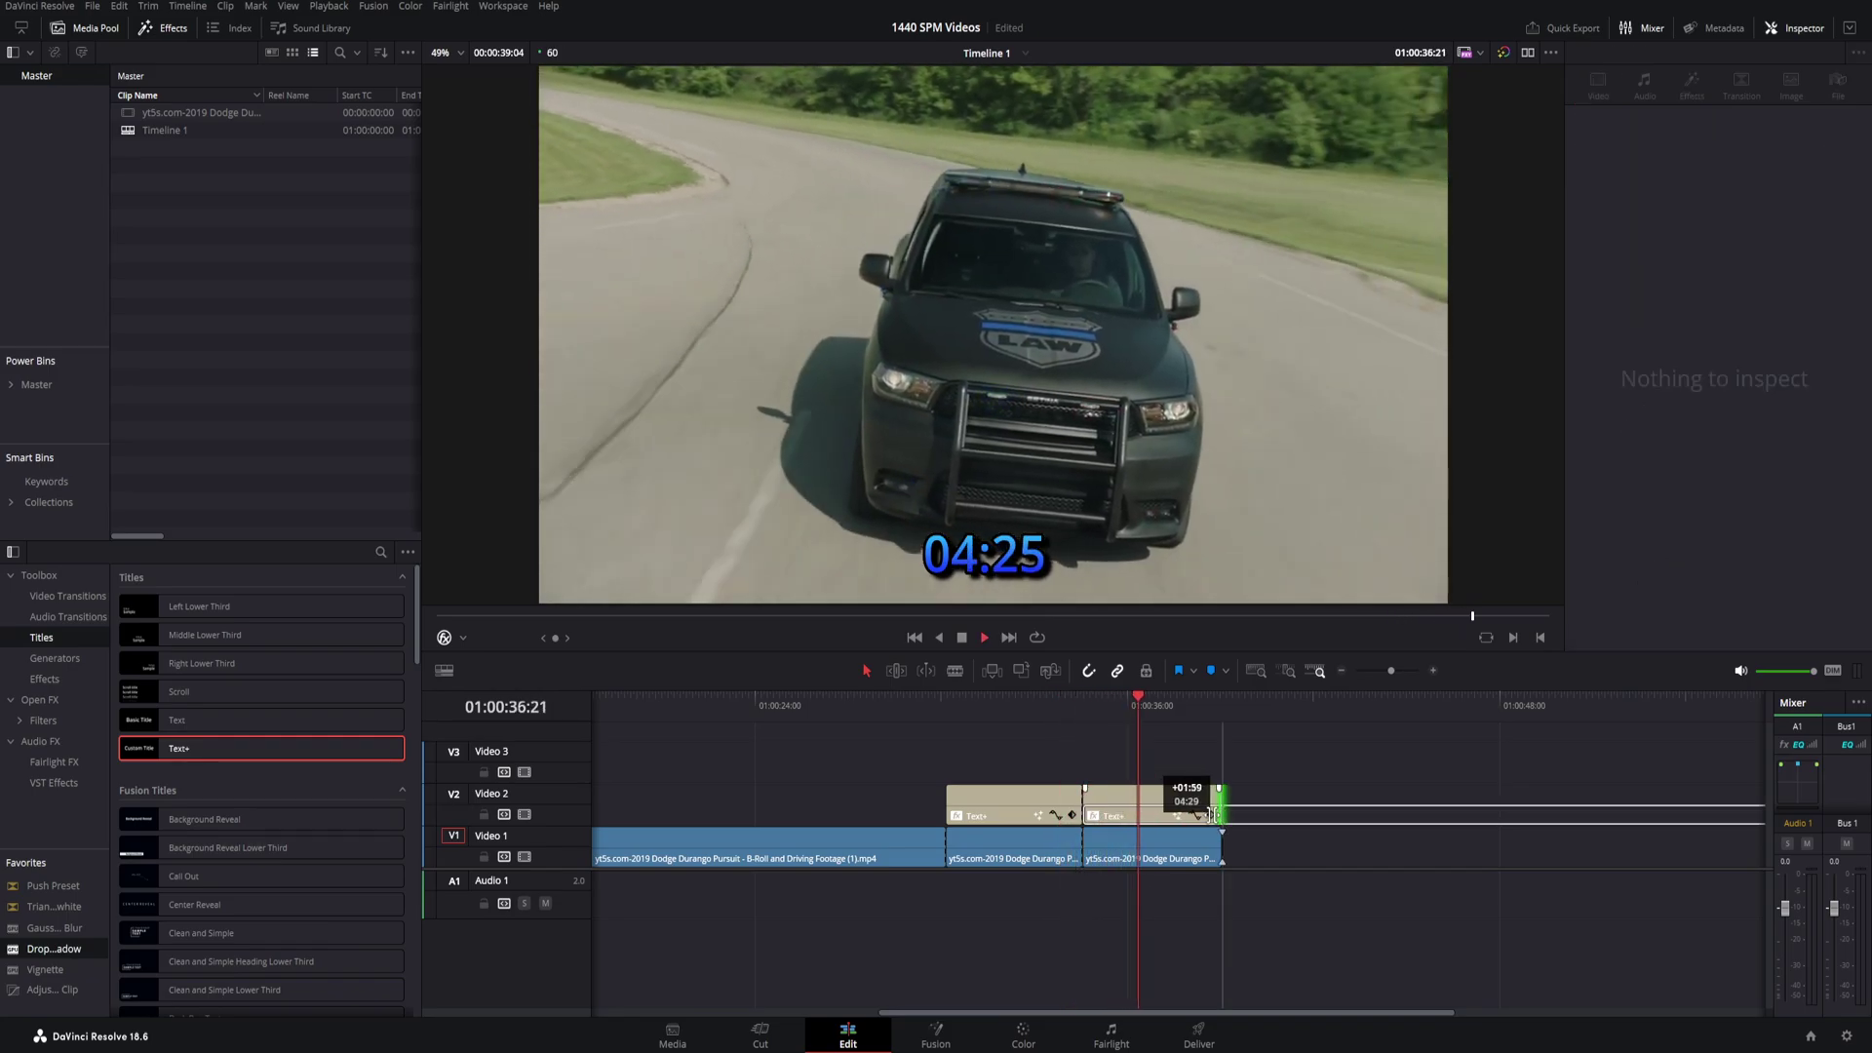
pyautogui.click(1160, 809)
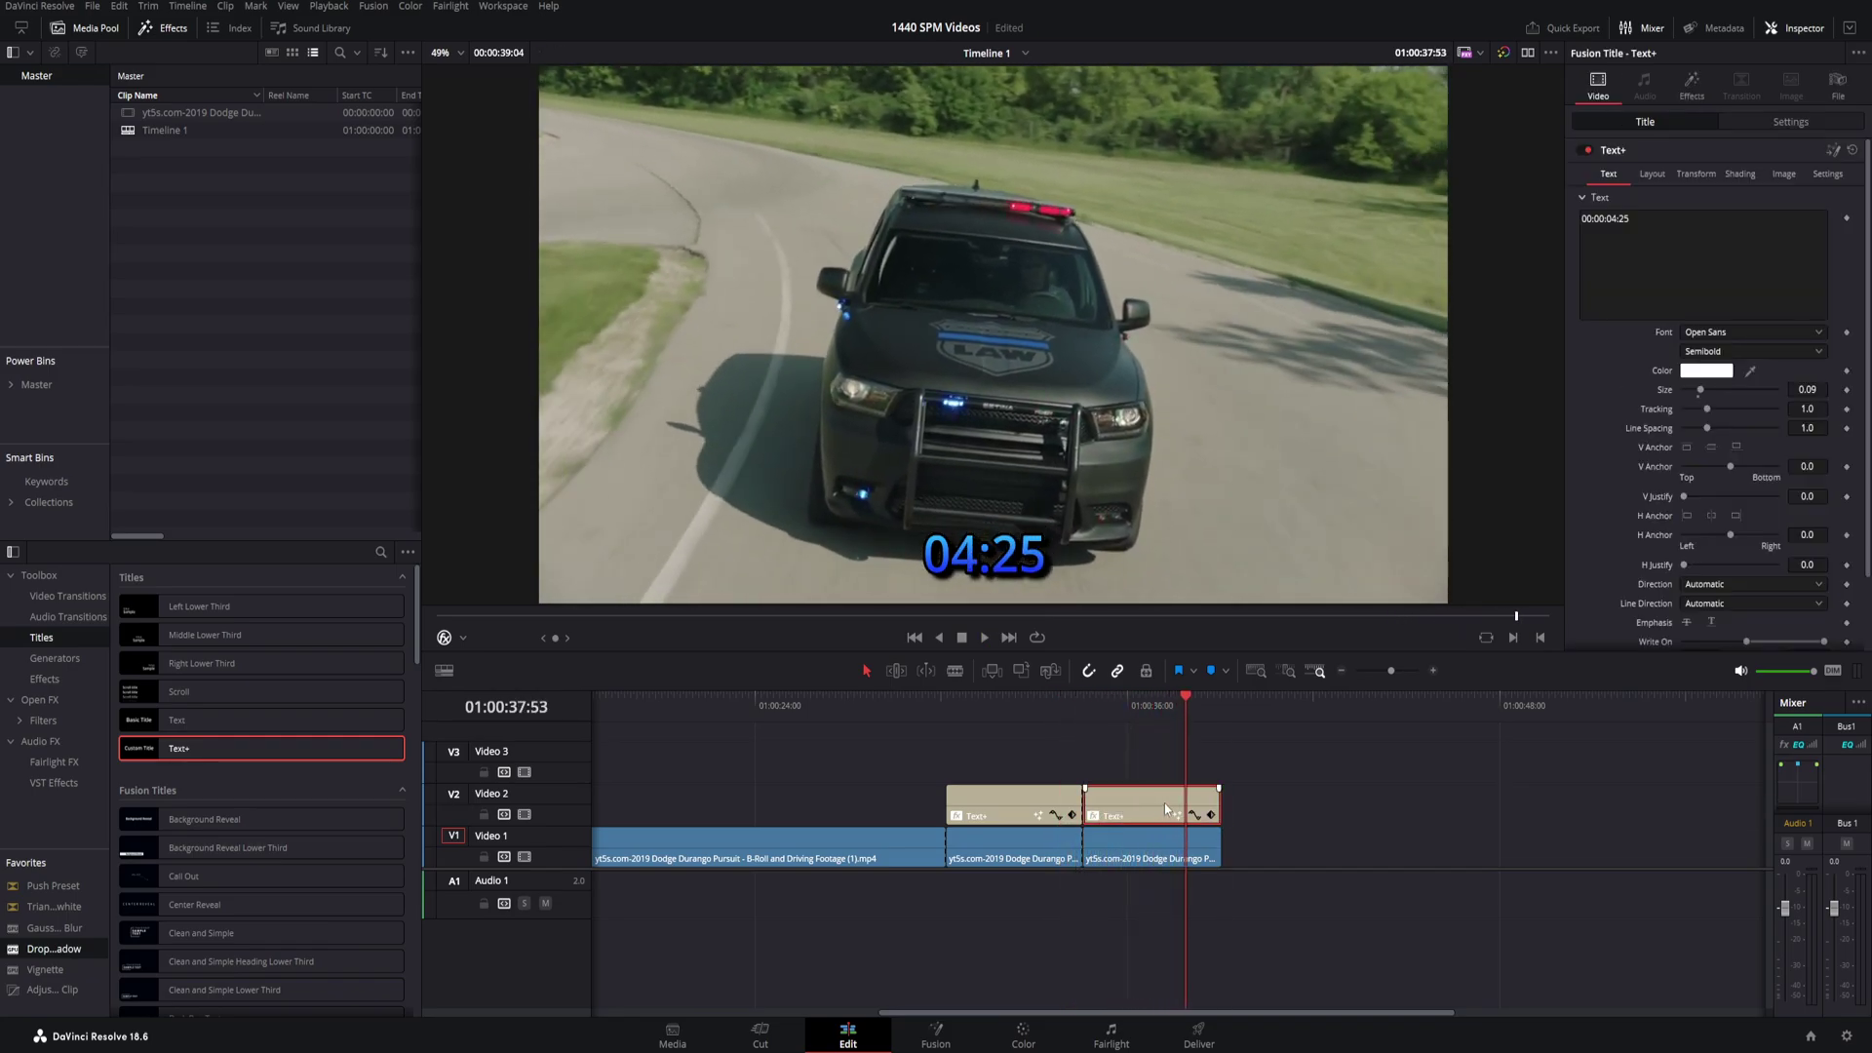
pyautogui.hotkey('ctrl', 's')
# Play back from the first title to review both titles, then select the first one
pyautogui.click(893, 702)
pyautogui.press('space')
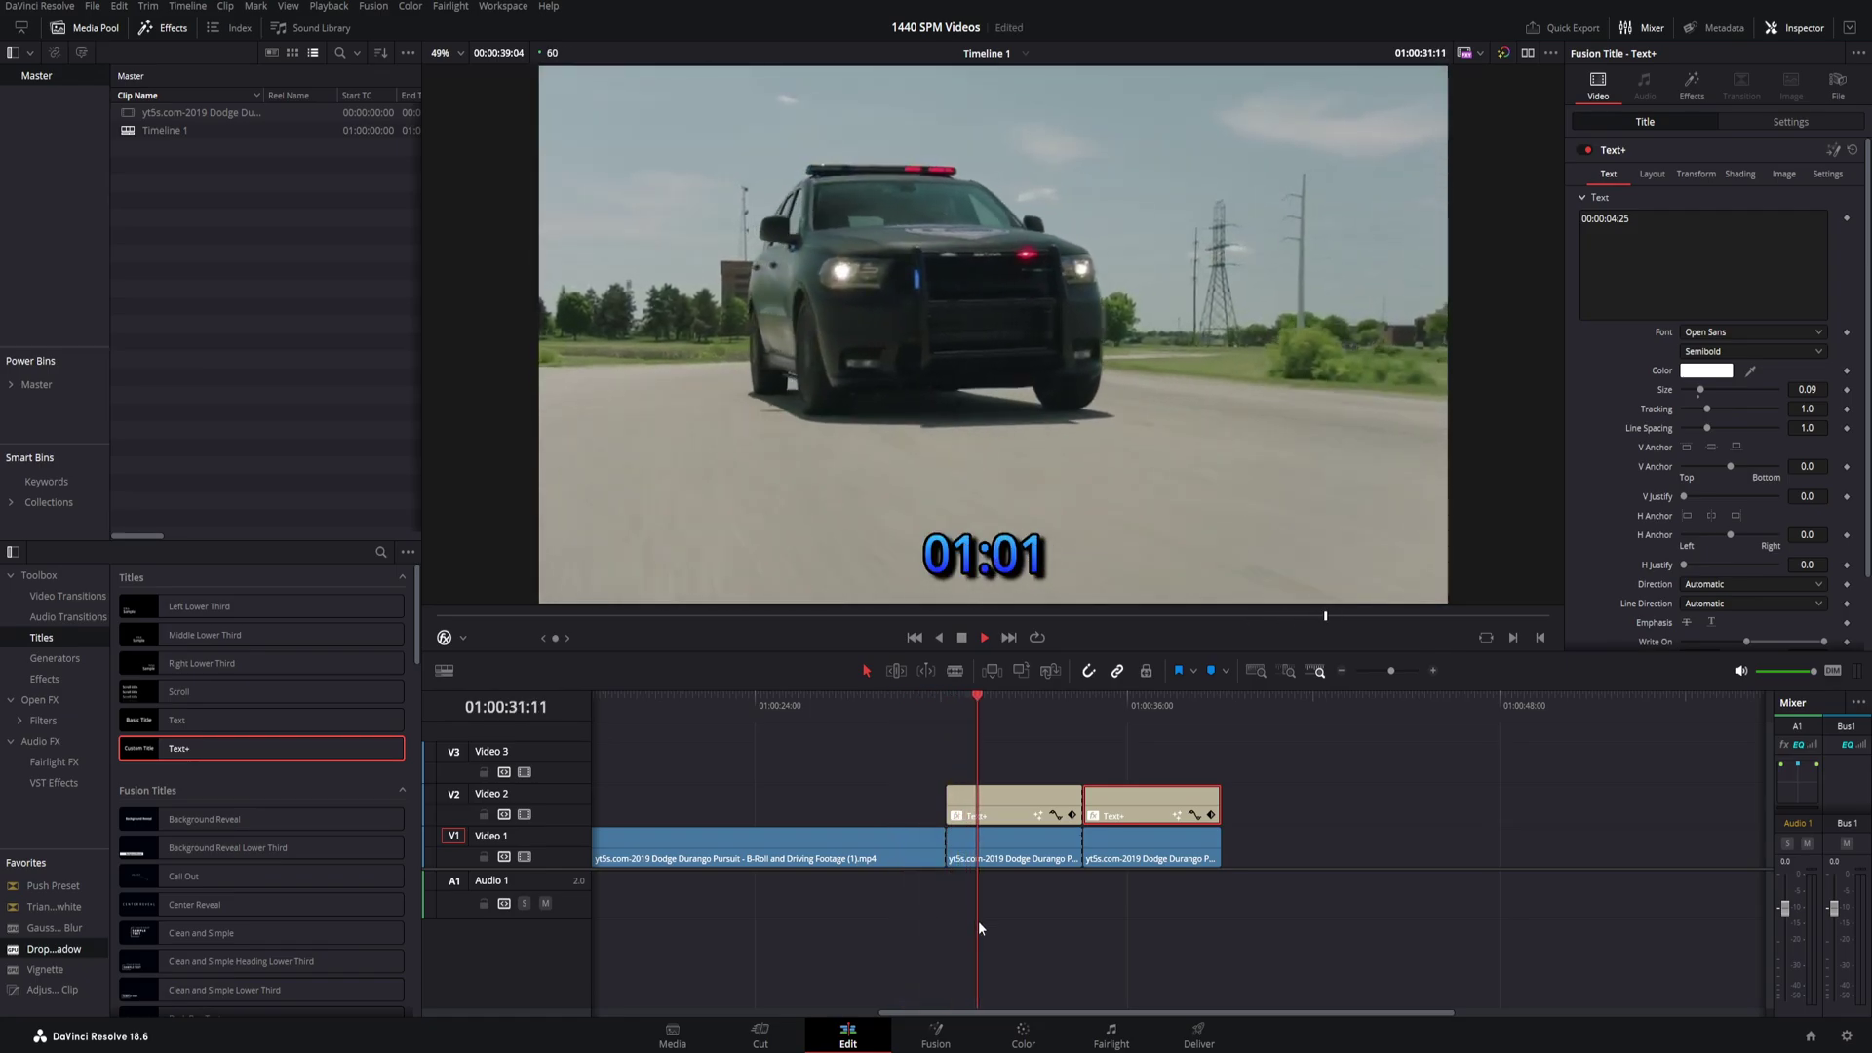
pyautogui.press('space')
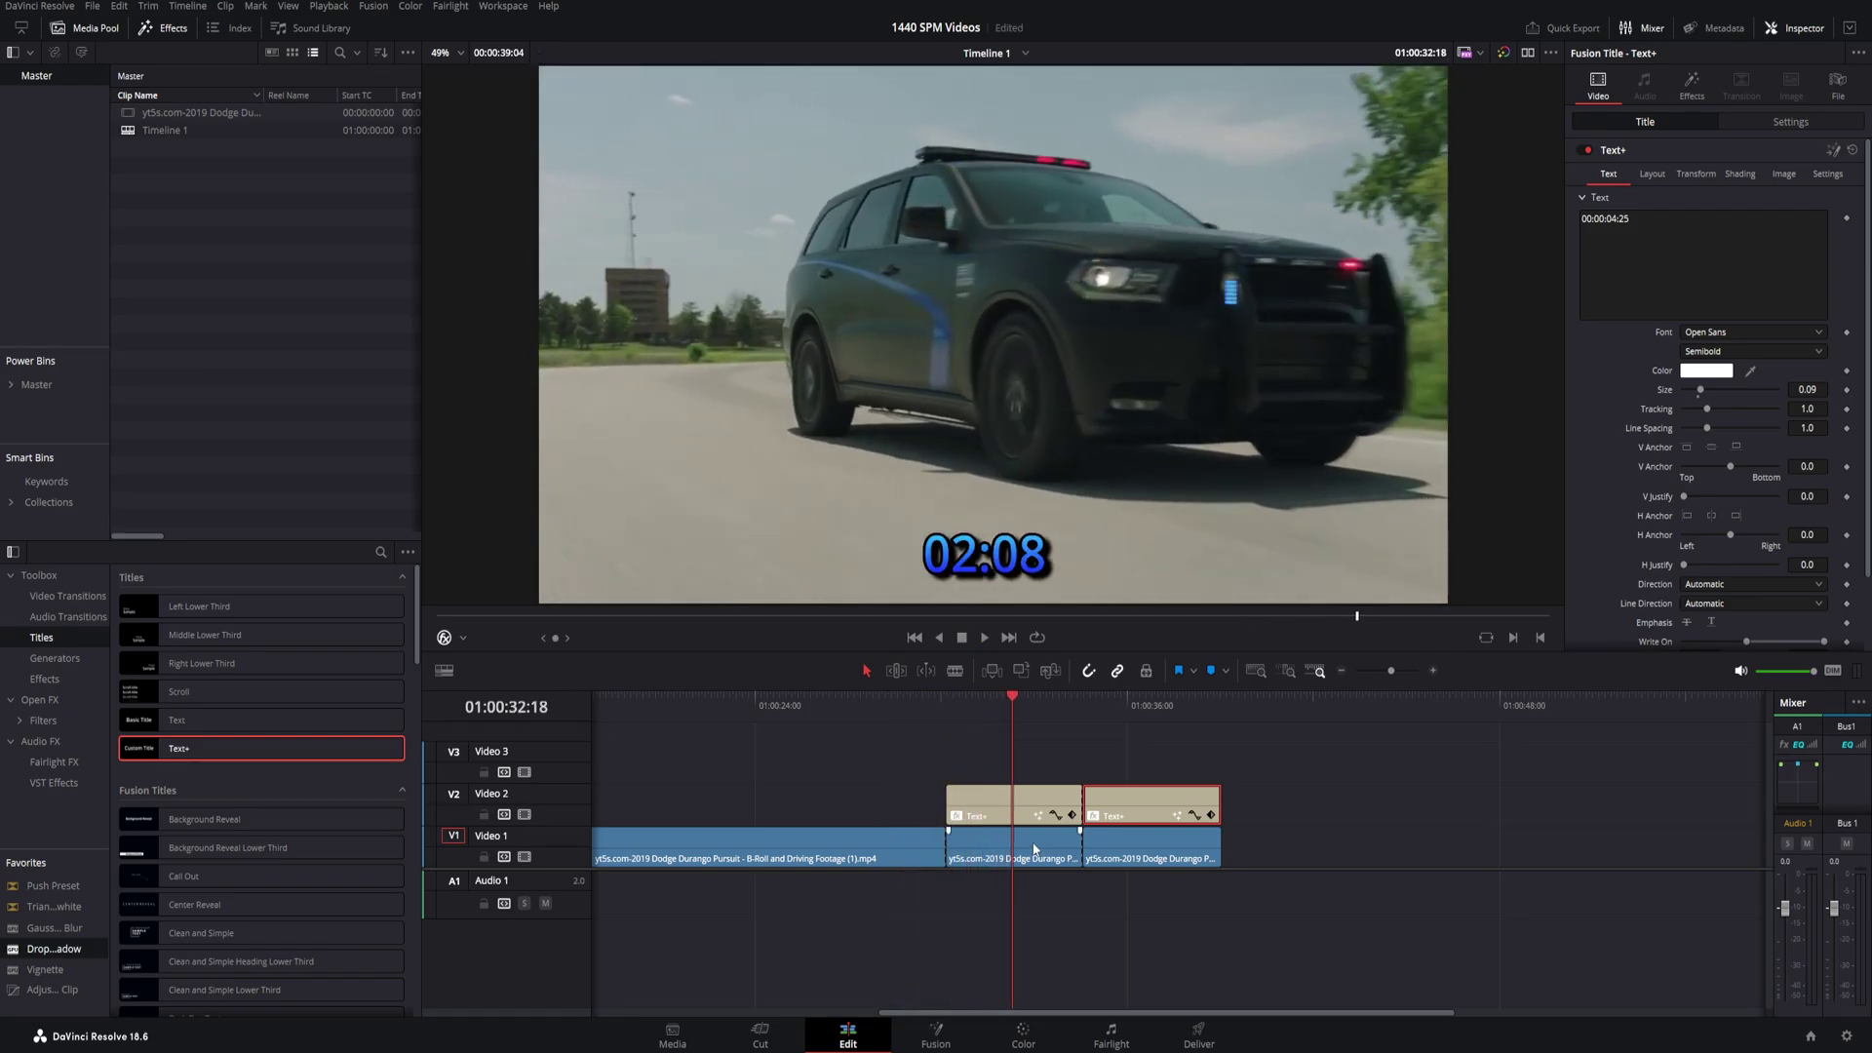
pyautogui.click(1017, 807)
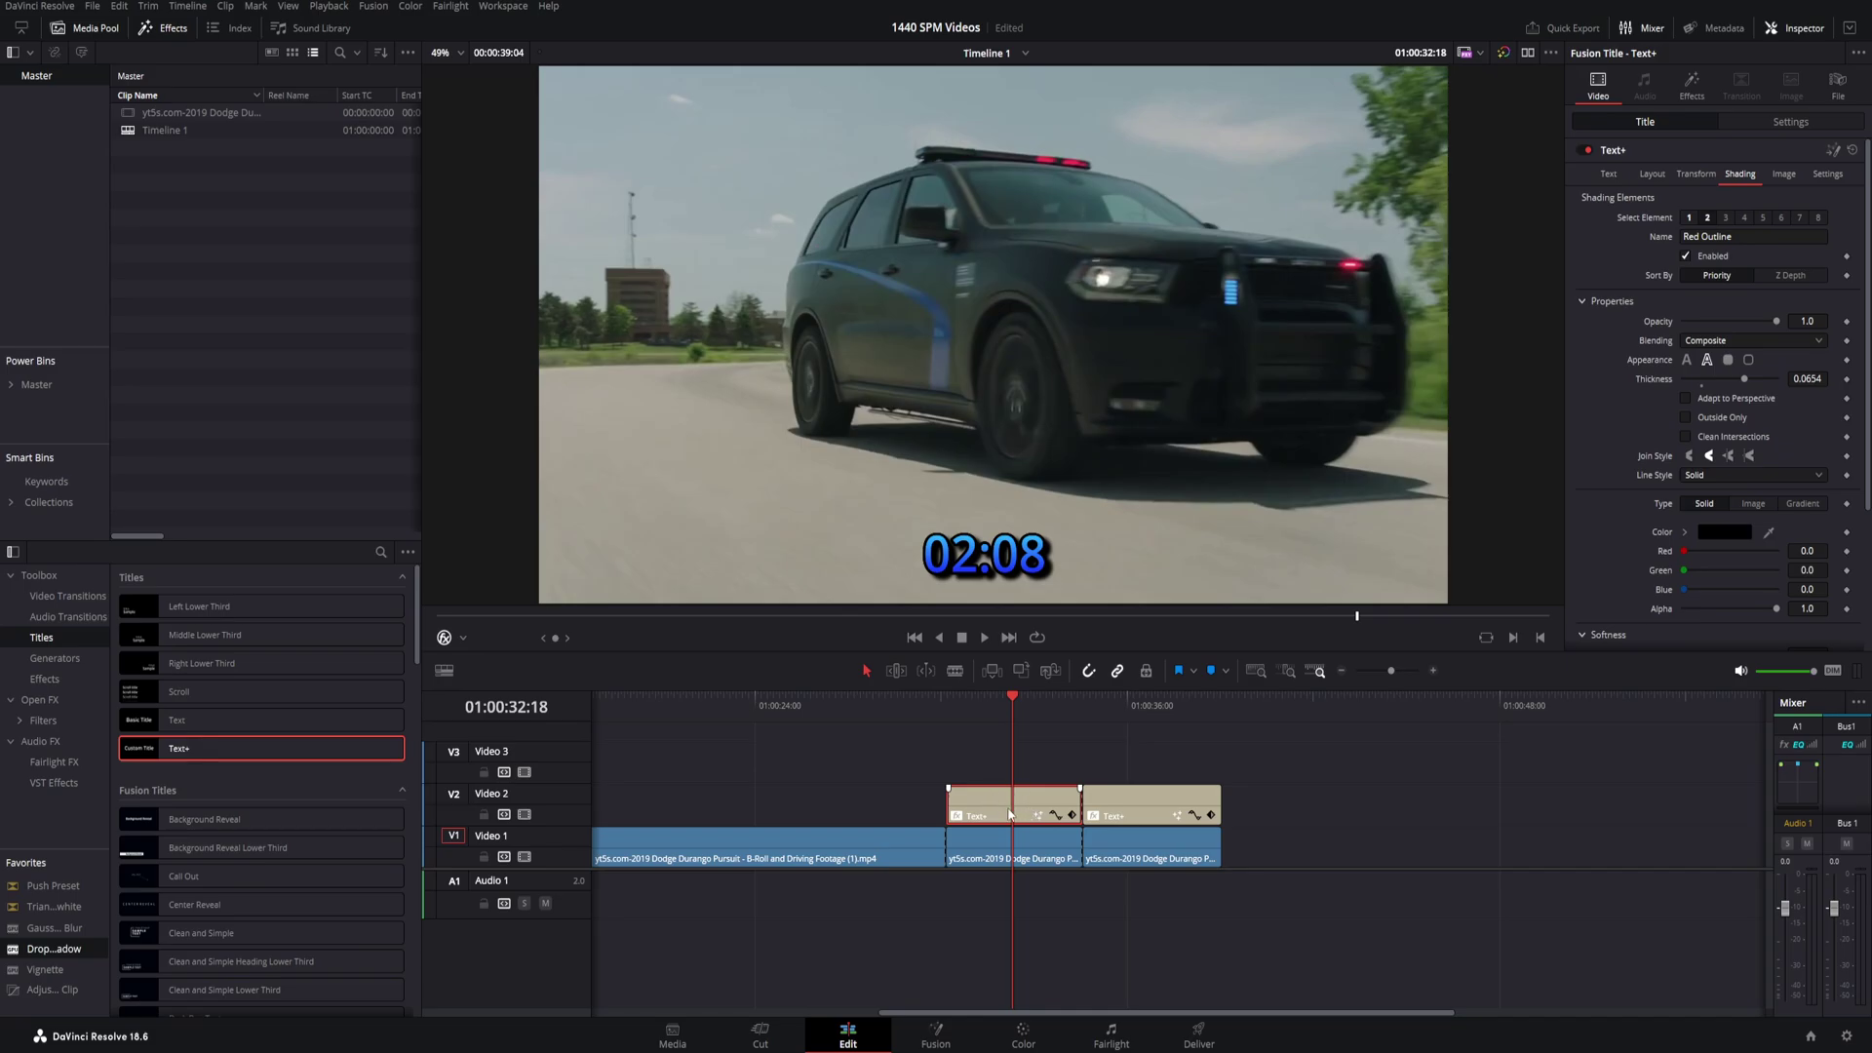
# Alt-drag a copy of the timecode title over the first clip's end and save the project
pyautogui.moveTo(999, 811); pyautogui.dragTo(891, 805)
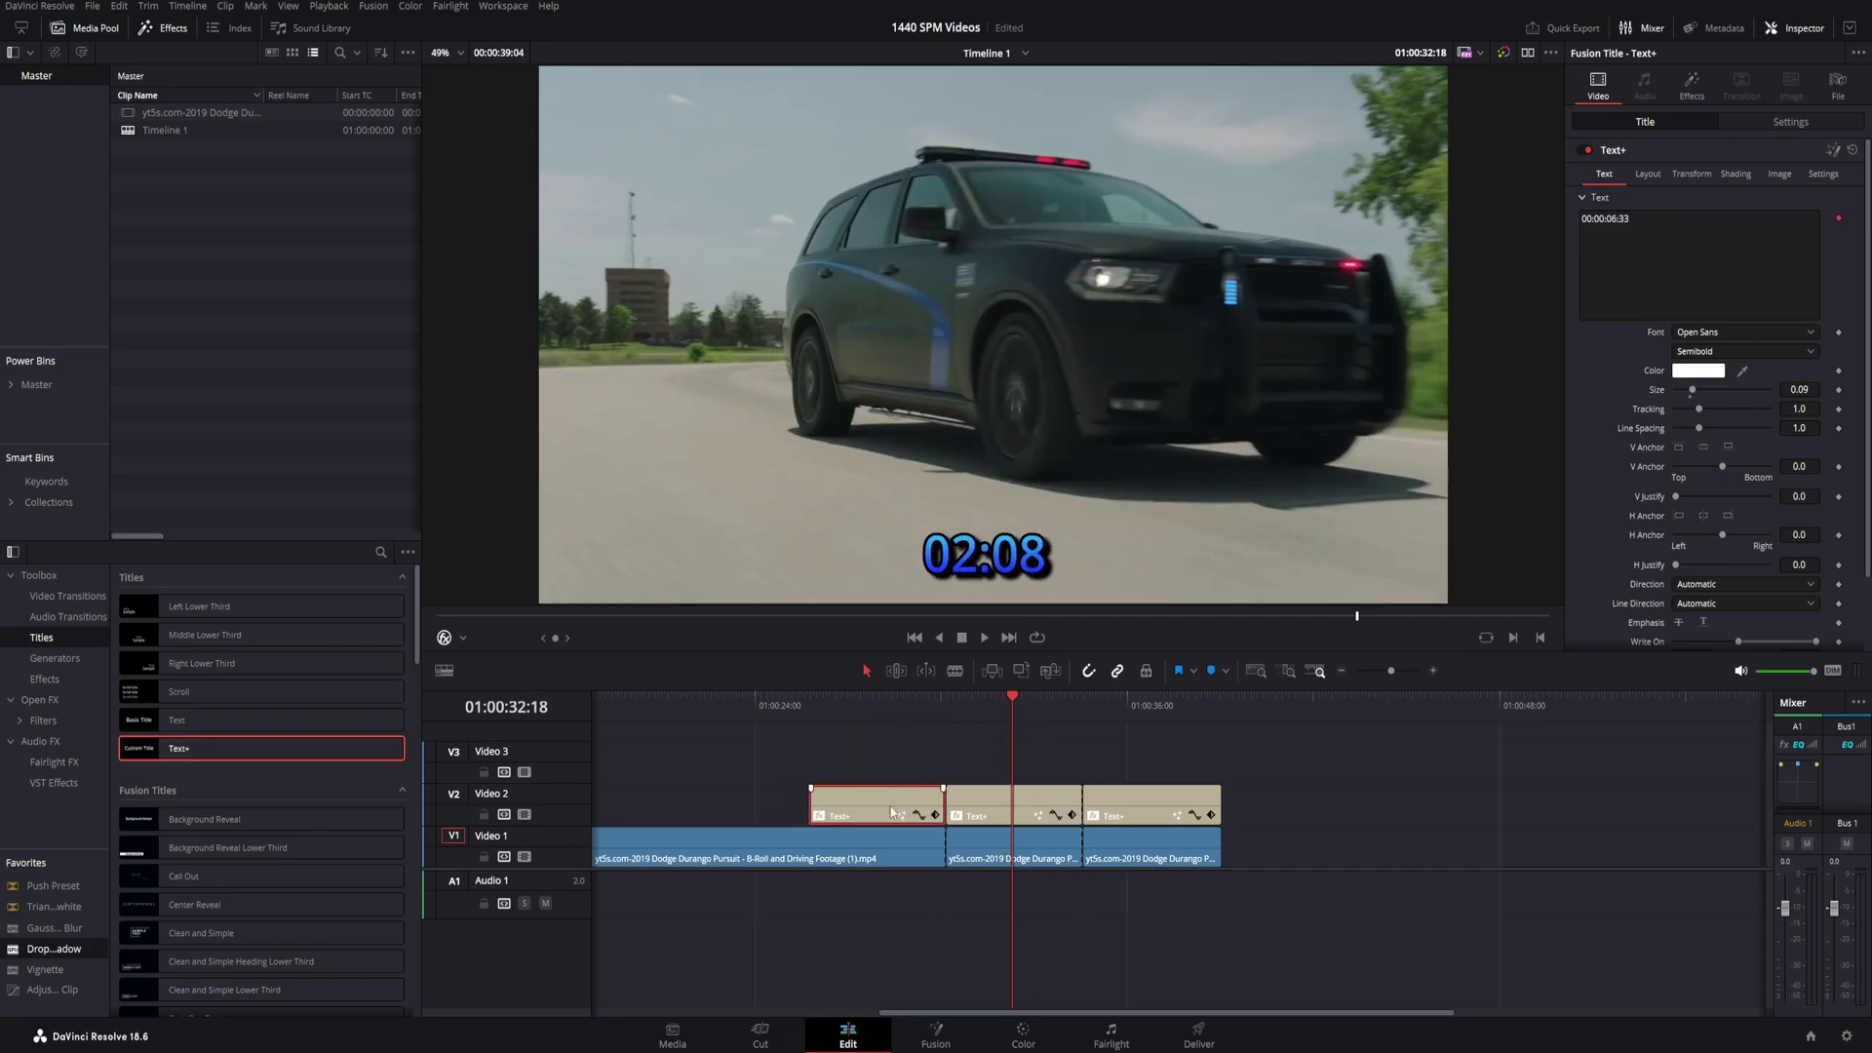
pyautogui.click(978, 805)
pyautogui.hotkey('ctrl', 's')
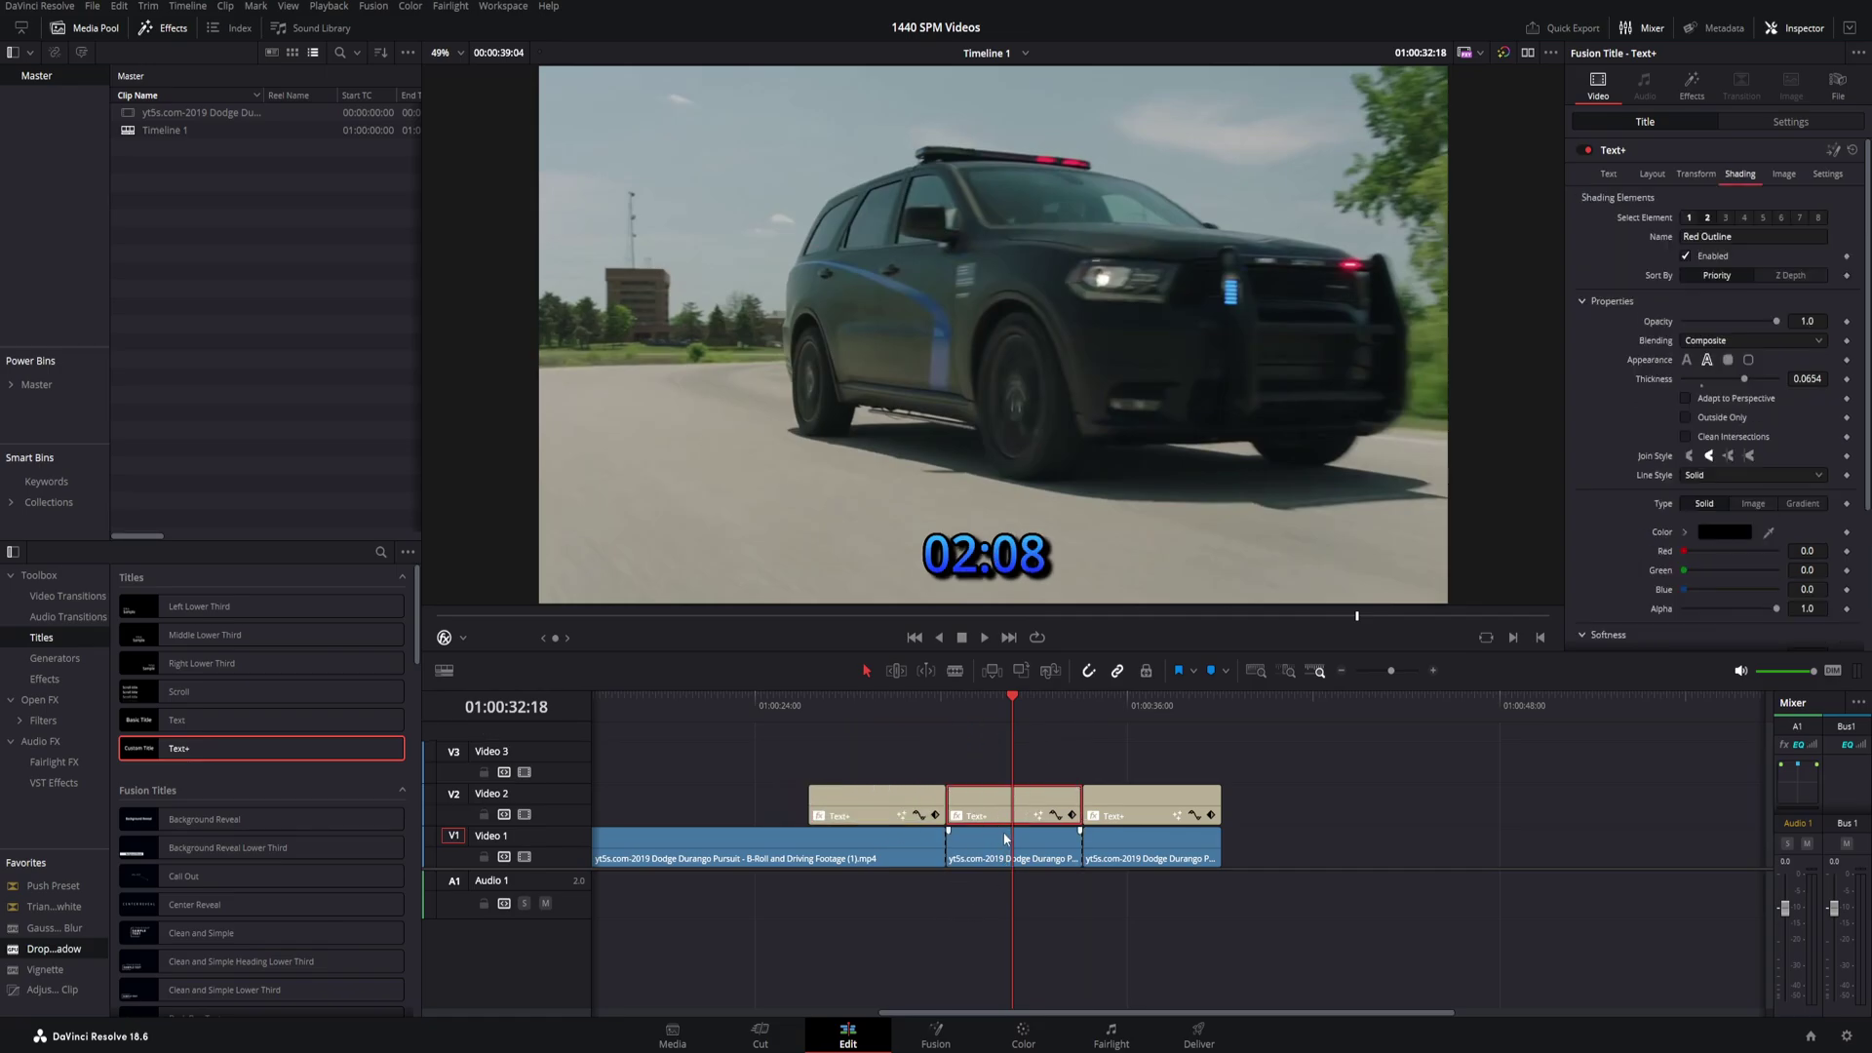
pyautogui.press('Up')
pyautogui.press('Up')
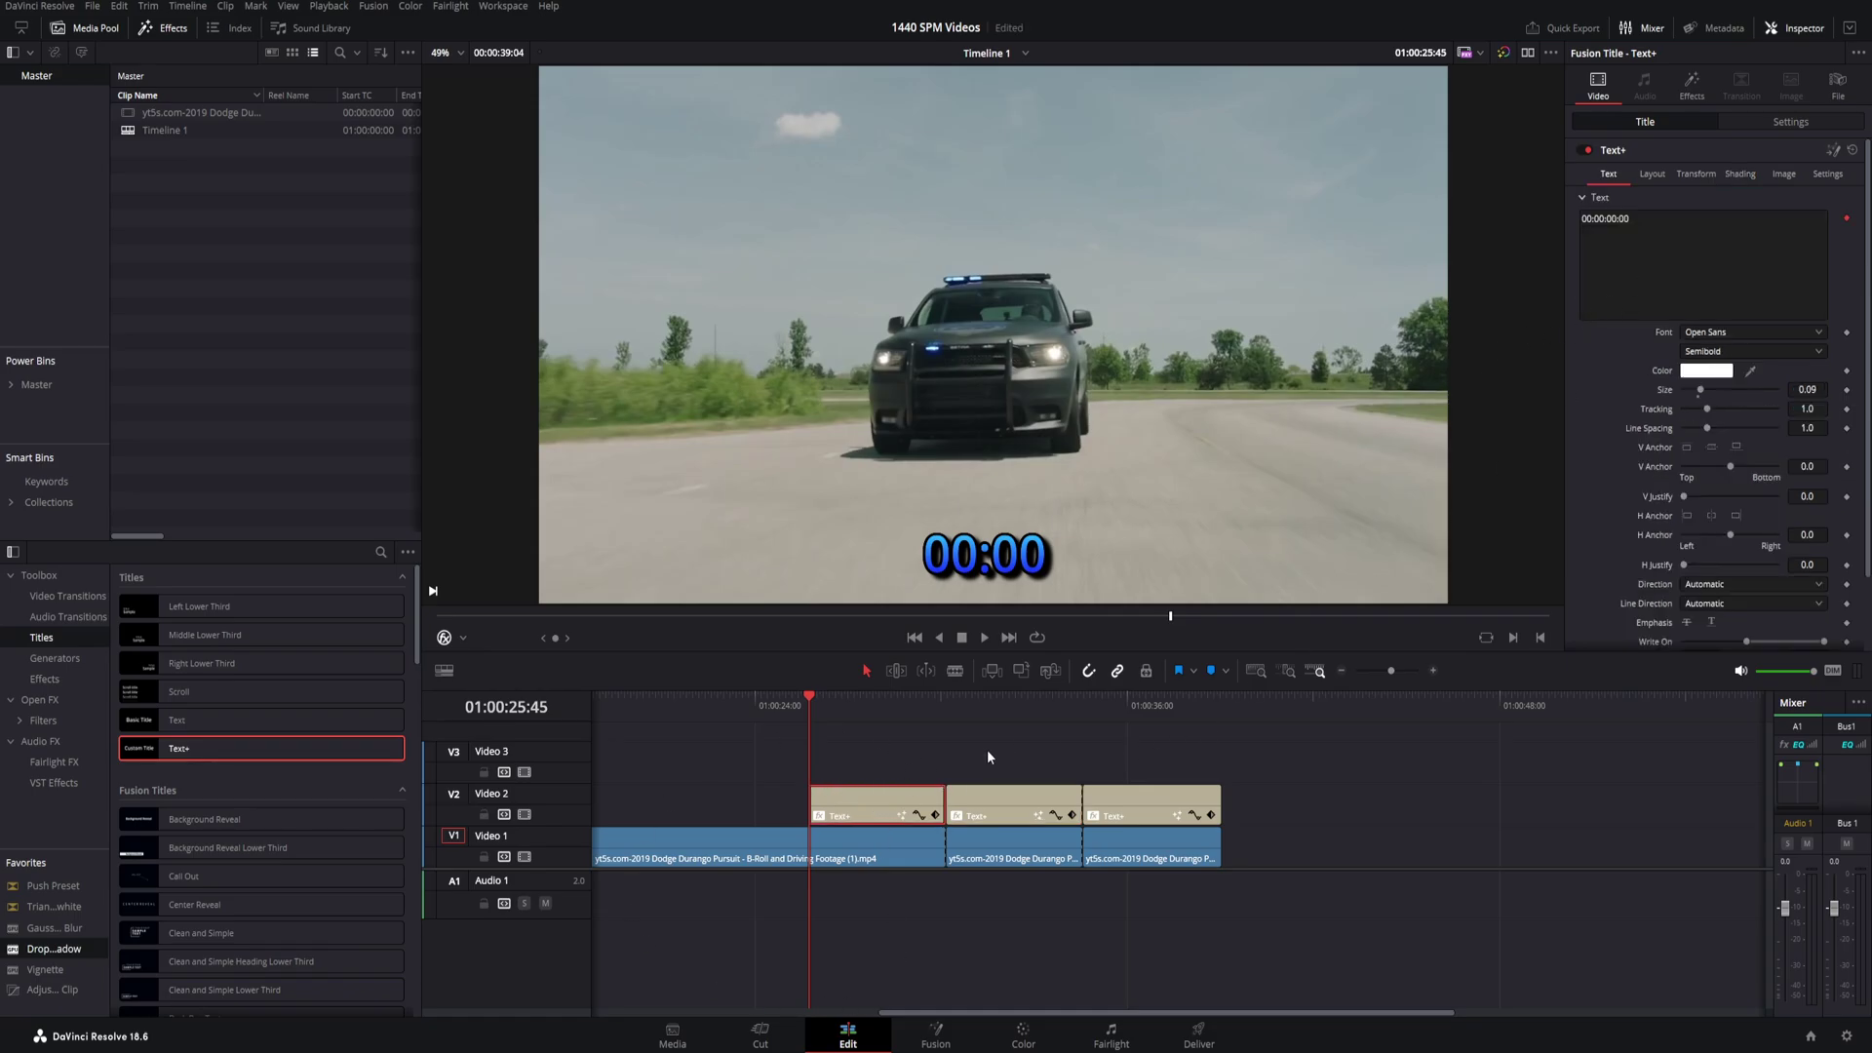
# Remove TimeCode1 from the first Text+ title's text, then play to confirm it holds 00:00
pyautogui.rightClick(1686, 265)
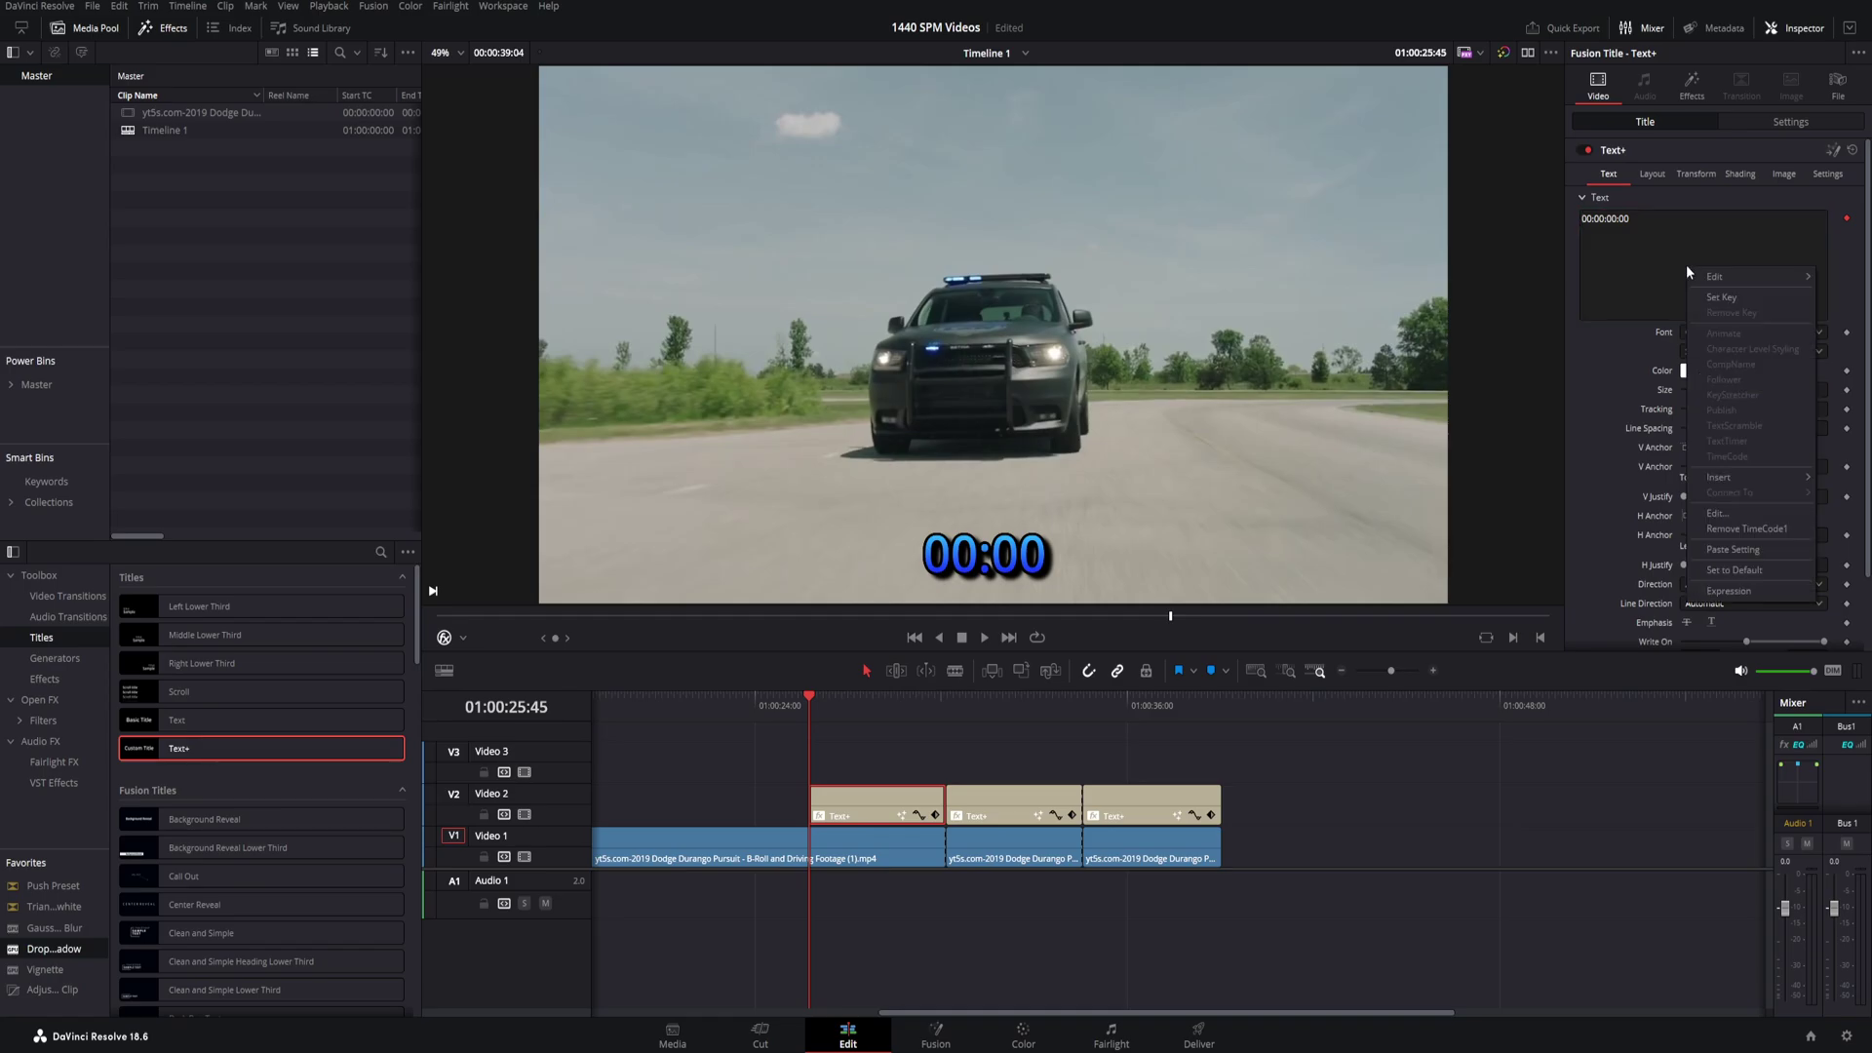
pyautogui.click(1746, 529)
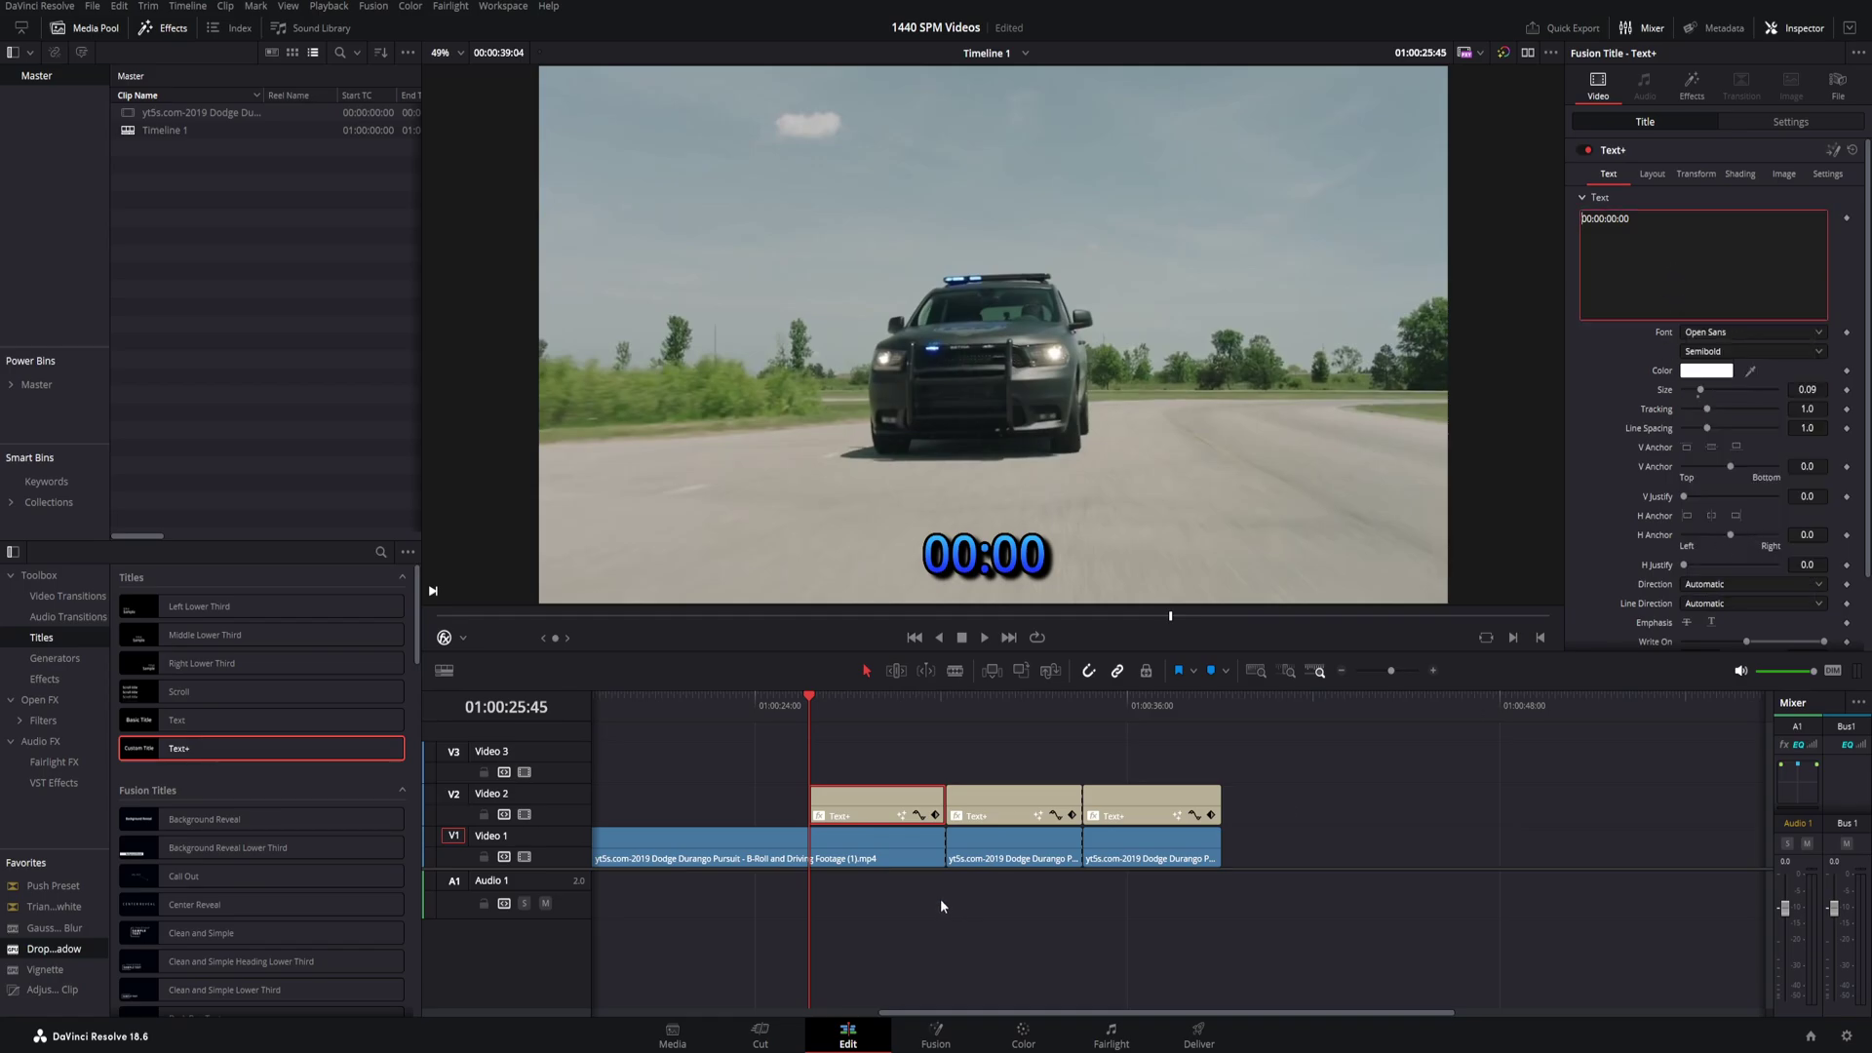
pyautogui.press('space')
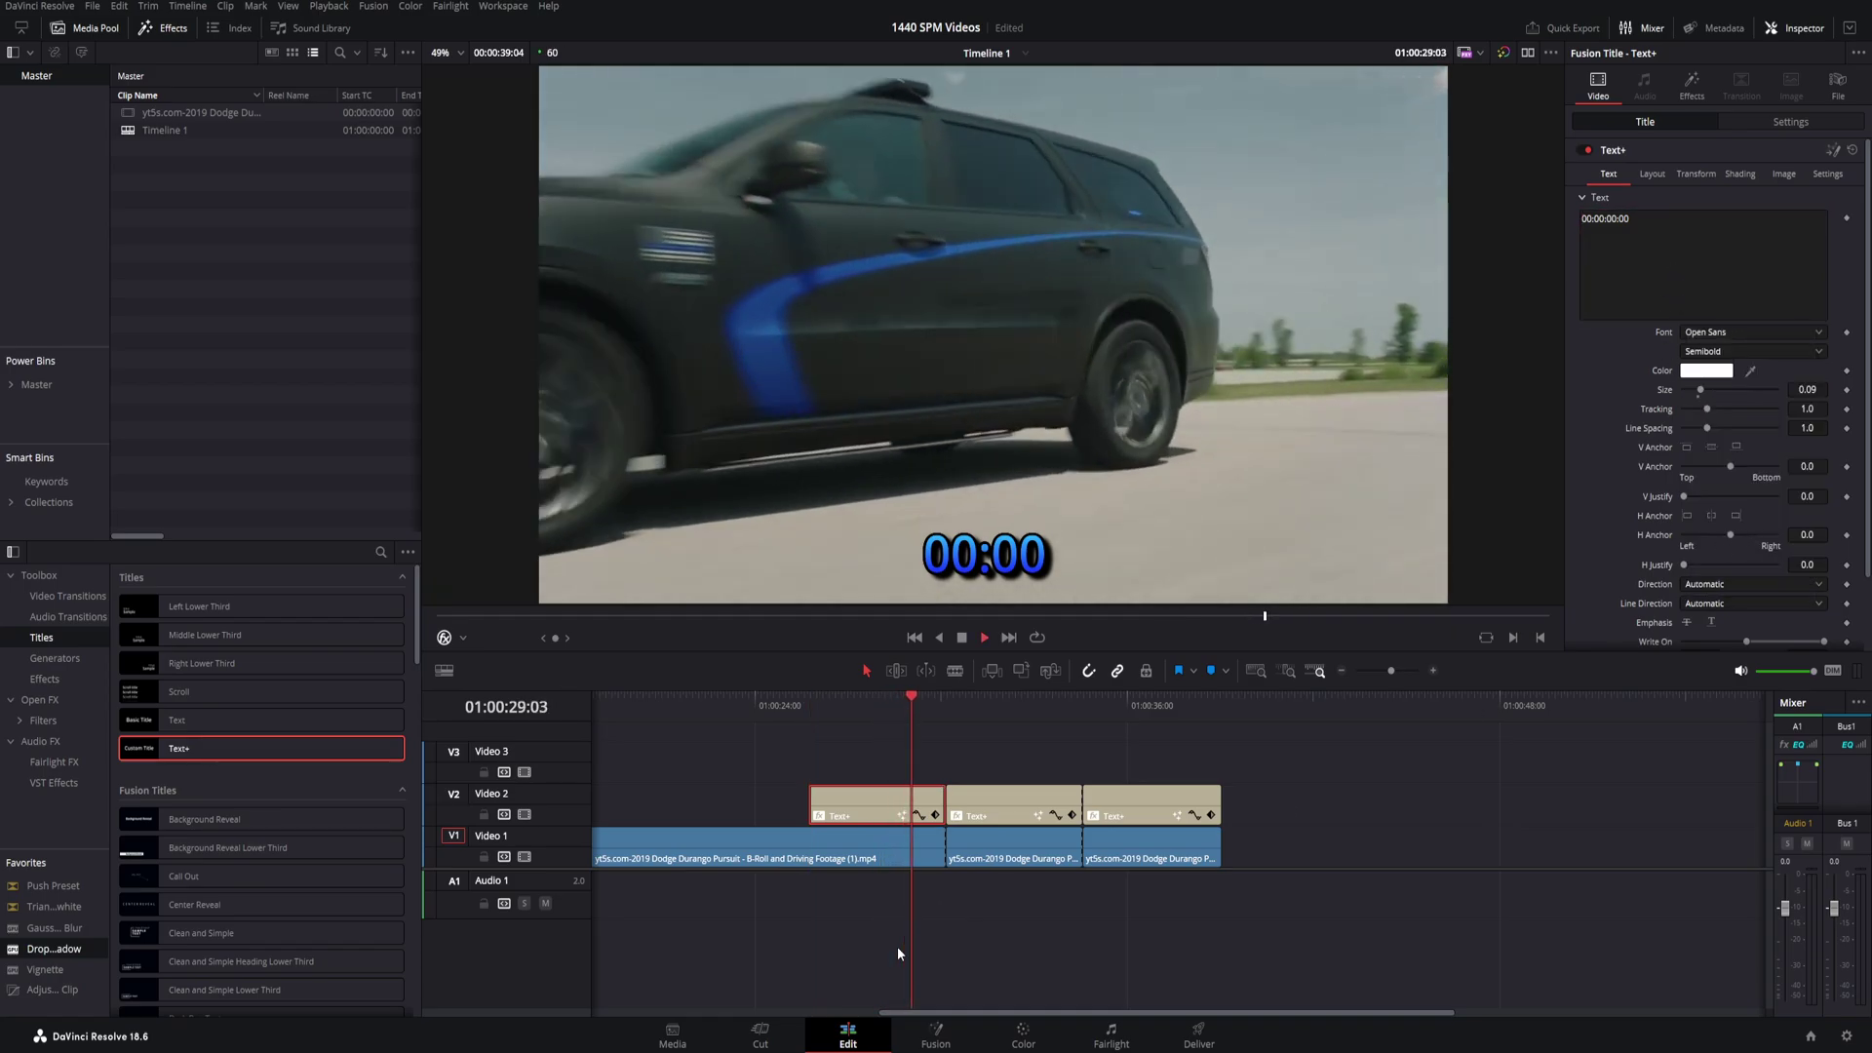